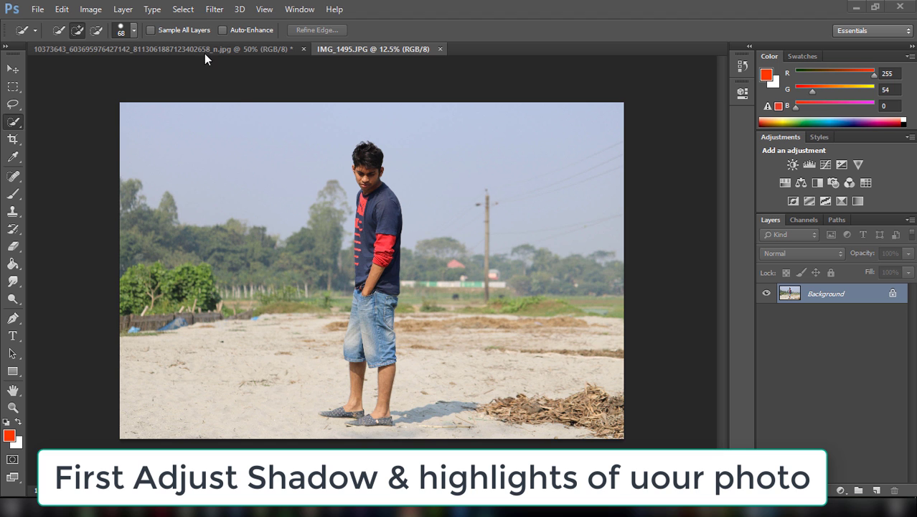
- Open IMG_1495.JPG in the Camera Raw filter from the Filter menu
left_click(214, 9)
left_click(237, 82)
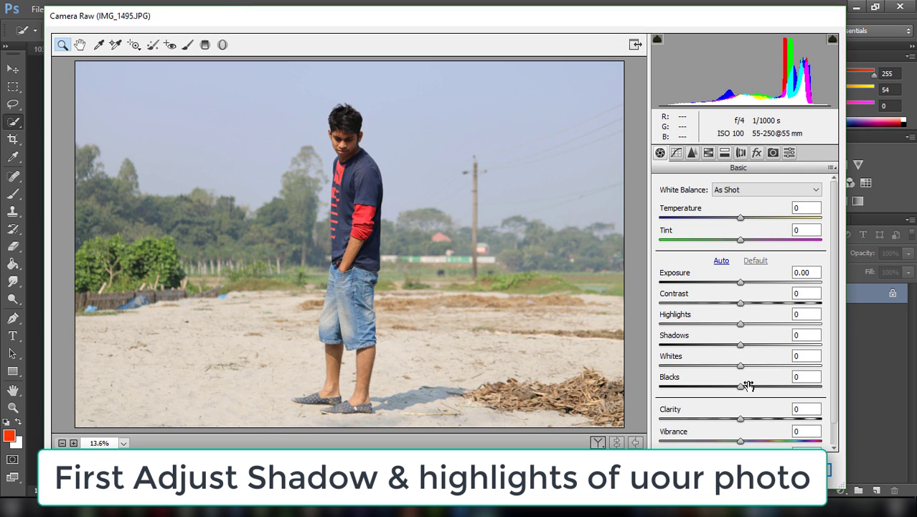
- Set Blacks to +100 and Whites to +39 in Camera Raw's Basic panel
left_click_drag(748, 385, 818, 381)
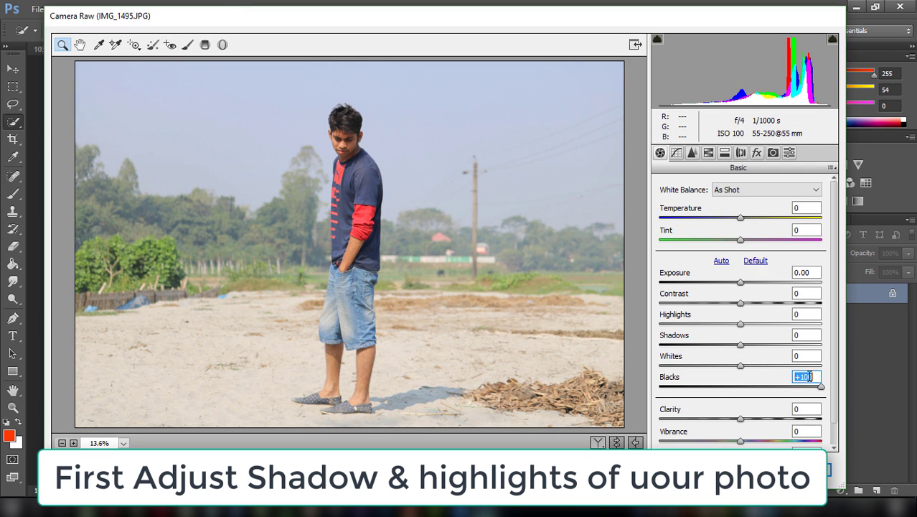
mouse_move(741, 362)
left_mouse_down()
mouse_move(795, 354)
mouse_move(767, 365)
mouse_move(774, 345)
mouse_move(687, 317)
left_mouse_up()
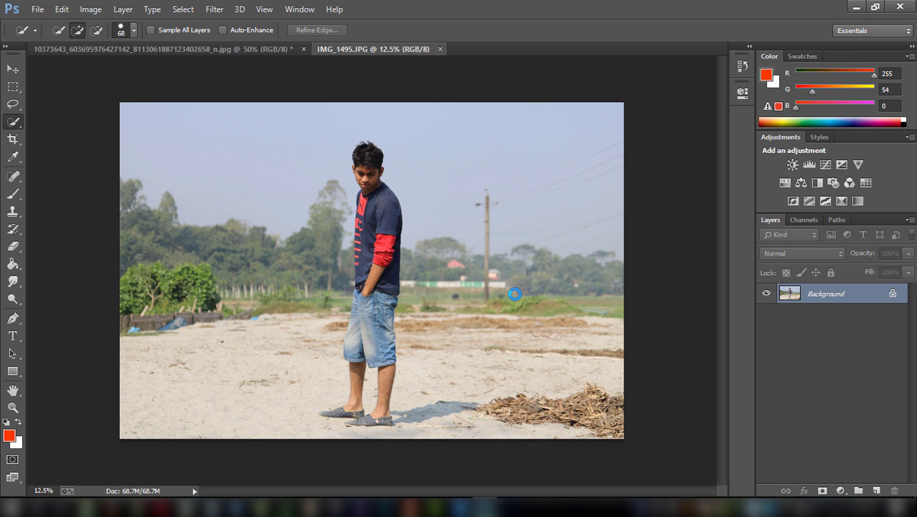
- Crop the left and right edges in to a narrow portrait frame around the man
left_click(13, 139)
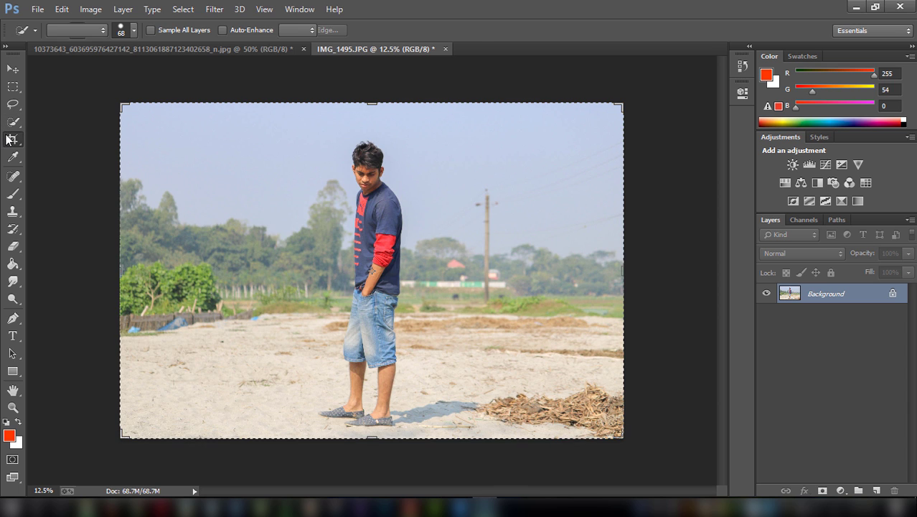
left_click_drag(126, 100, 186, 102)
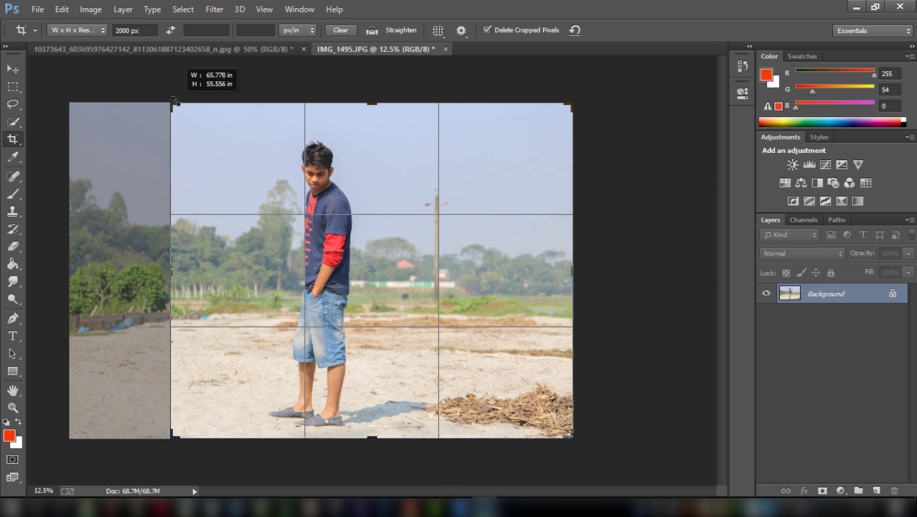
left_click_drag(562, 111, 492, 106)
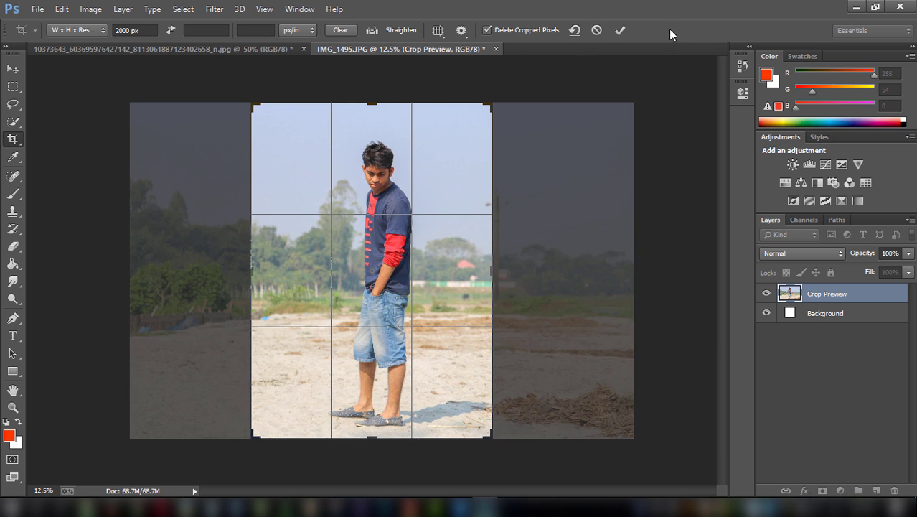
left_click(621, 29)
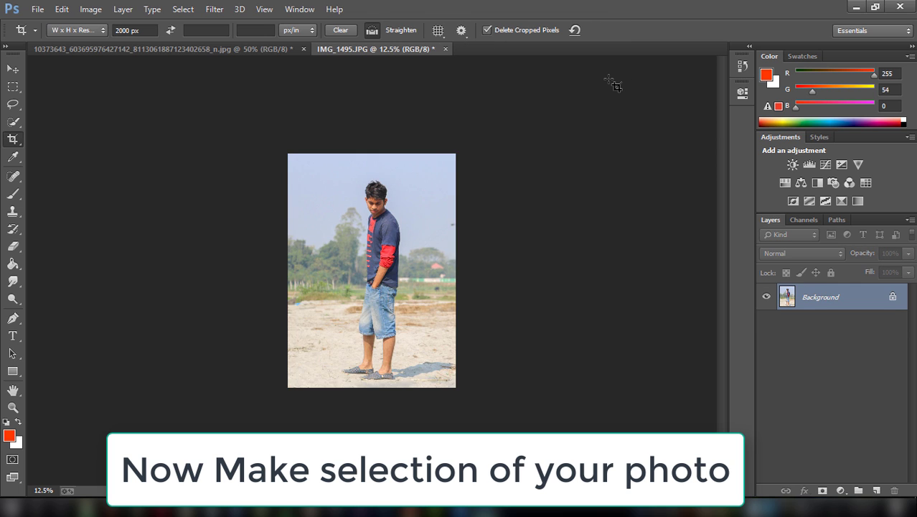
key("ctrl+plus")
key("ctrl+plus")
key("ctrl+plus")
- Quick-select the man's hair, face and shirt down to the shoulder
scroll(641, 267, "up", 2)
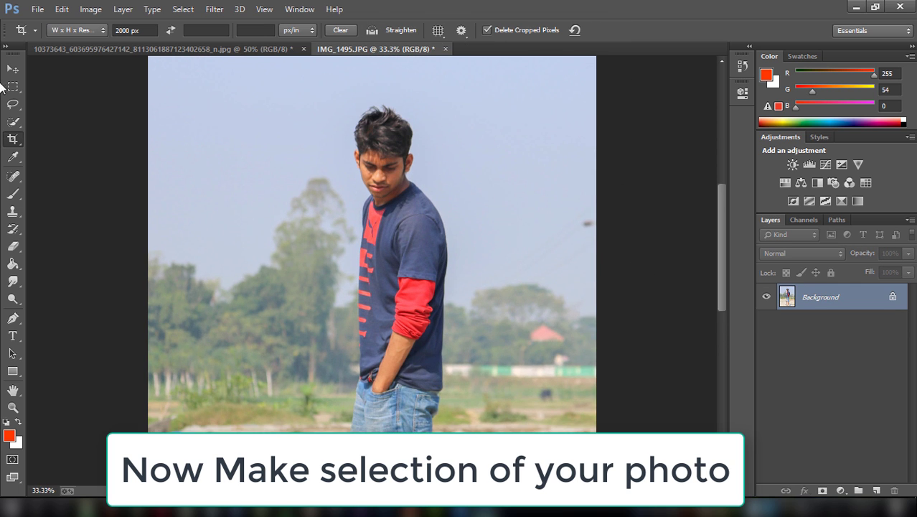
left_click(13, 122)
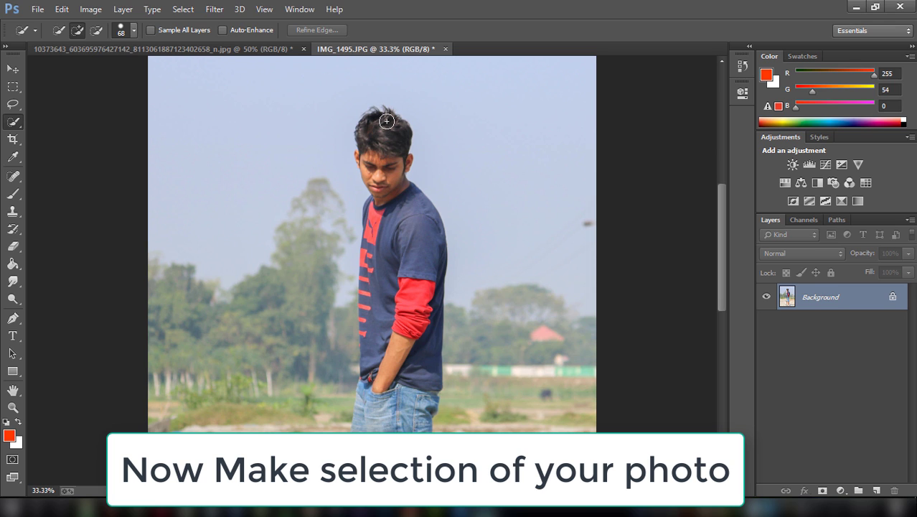
left_click(378, 126)
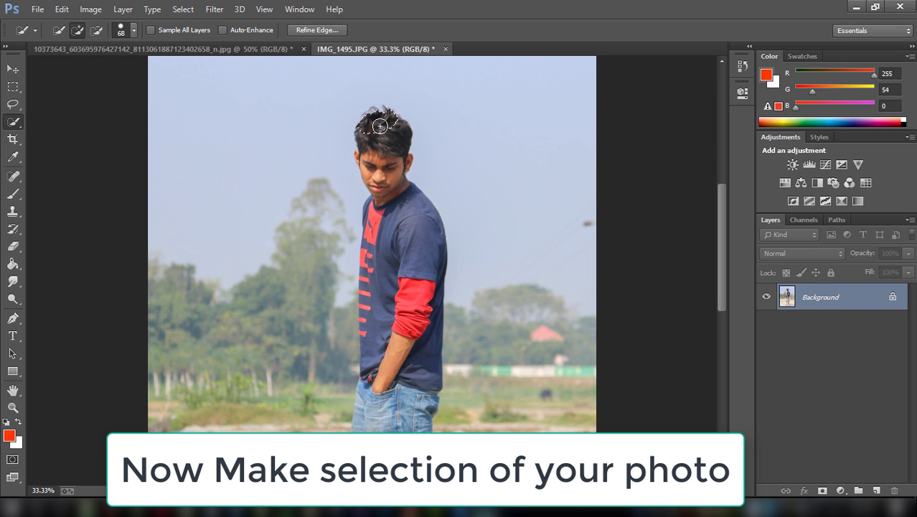
mouse_move(385, 141)
left_mouse_down()
mouse_move(387, 156)
mouse_move(375, 165)
left_mouse_up()
left_click_drag(386, 180, 398, 249)
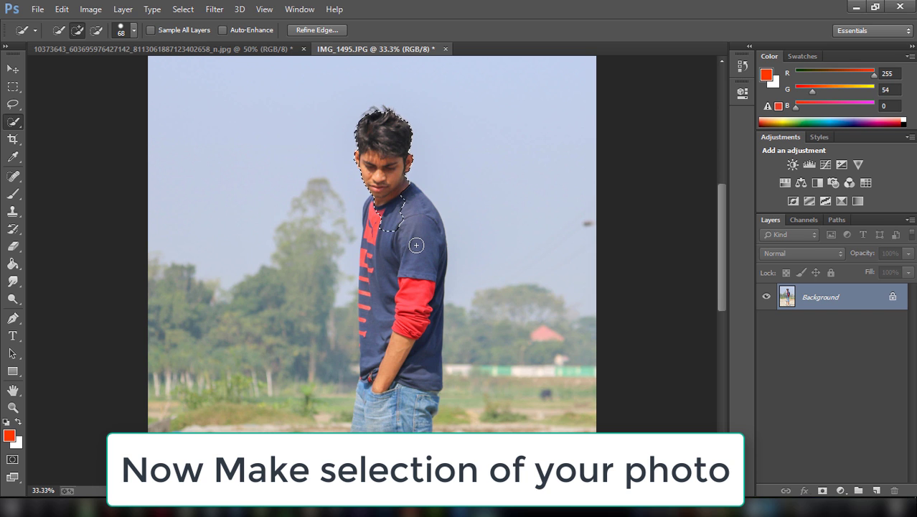
mouse_move(398, 249)
left_mouse_down()
mouse_move(384, 255)
mouse_move(398, 381)
left_mouse_up()
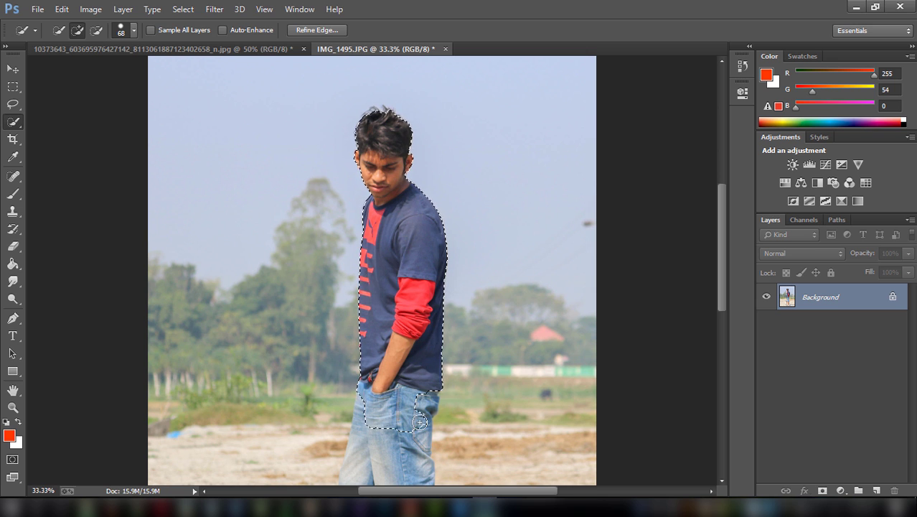
- Extend the selection down the body to the shoes and touch up the hair
key("ctrl+minus")
scroll(524, 343, "down", 2)
mouse_move(383, 265)
left_mouse_down()
mouse_move(372, 300)
mouse_move(409, 297)
mouse_move(358, 322)
mouse_move(403, 358)
mouse_move(398, 406)
mouse_move(371, 416)
mouse_move(363, 364)
mouse_move(324, 408)
mouse_move(407, 416)
left_mouse_up()
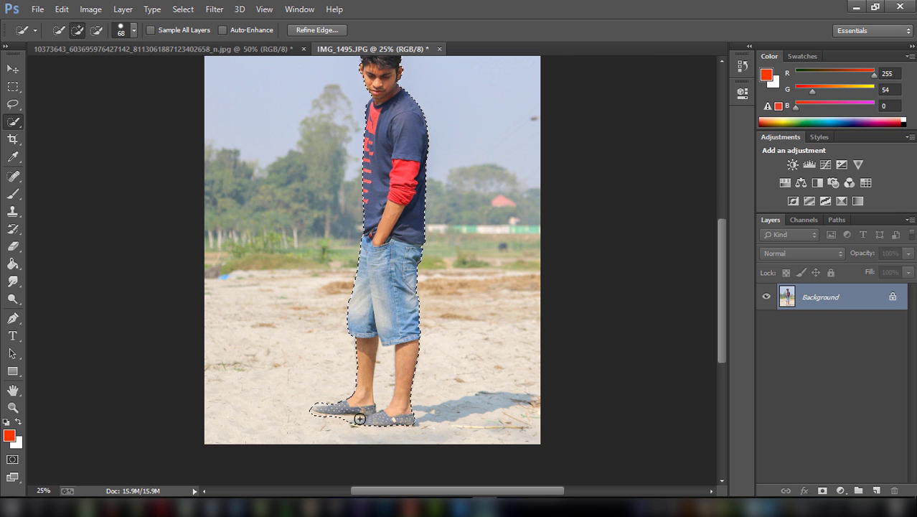
scroll(389, 417, "up", 2)
left_click_drag(380, 115, 395, 166)
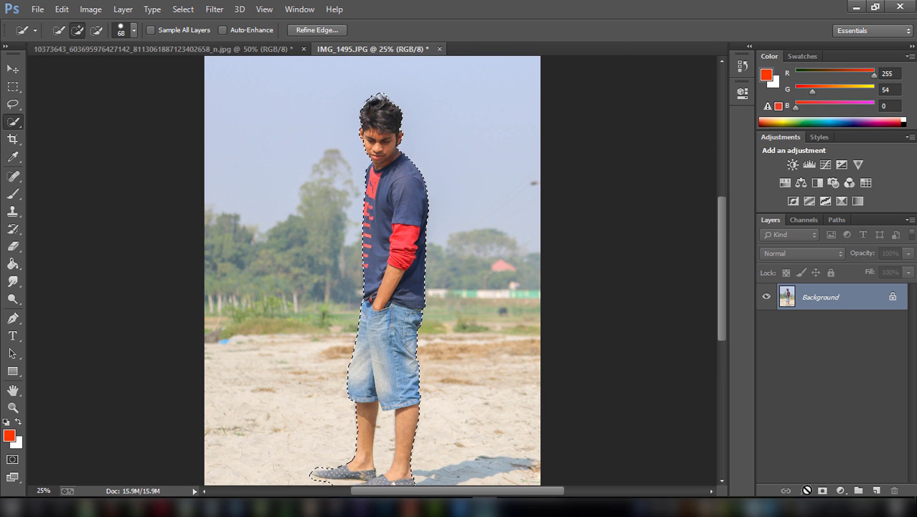
- Add a layer mask to Layer 0 from the selection, hiding the background
left_click(823, 490)
scroll(431, 218, "down", 1)
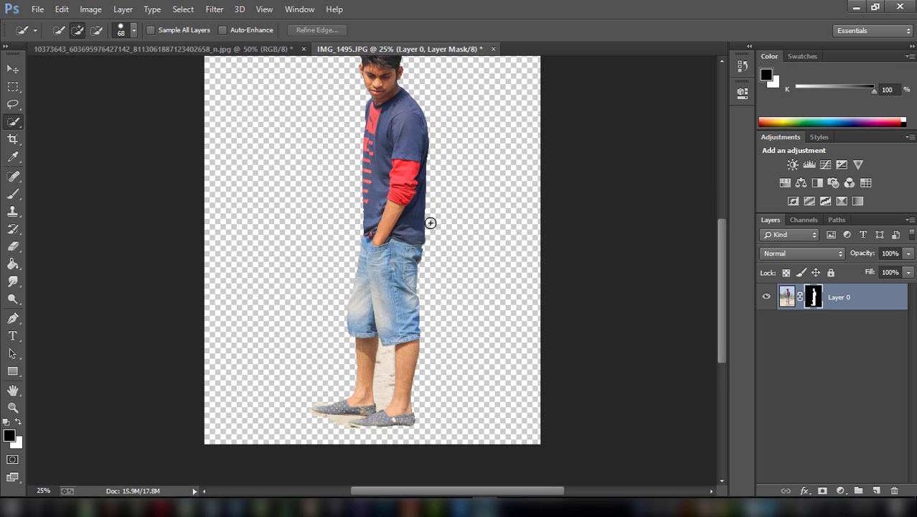
scroll(430, 221, "down", 2)
key("ctrl+plus")
key("ctrl+plus")
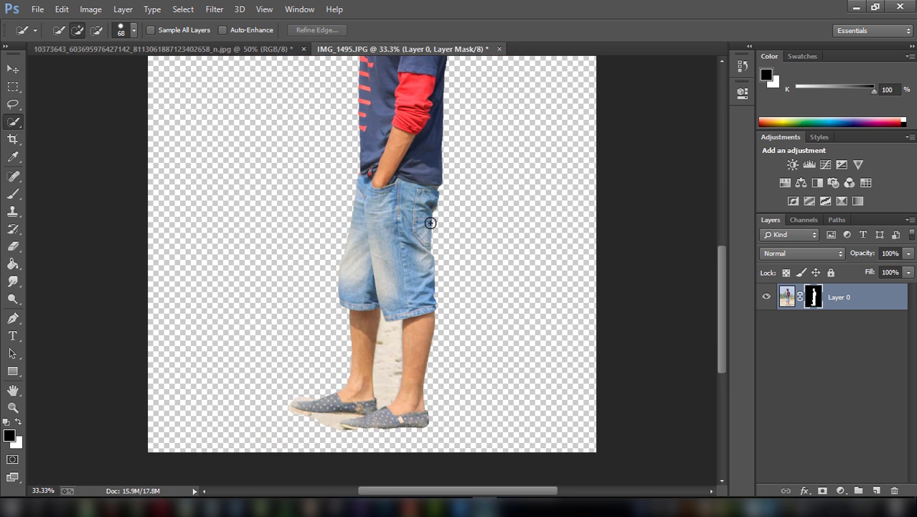
key("ctrl+plus")
- Select the Pen tool and zoom to 100% on the legs where sand shows
left_click(10, 320)
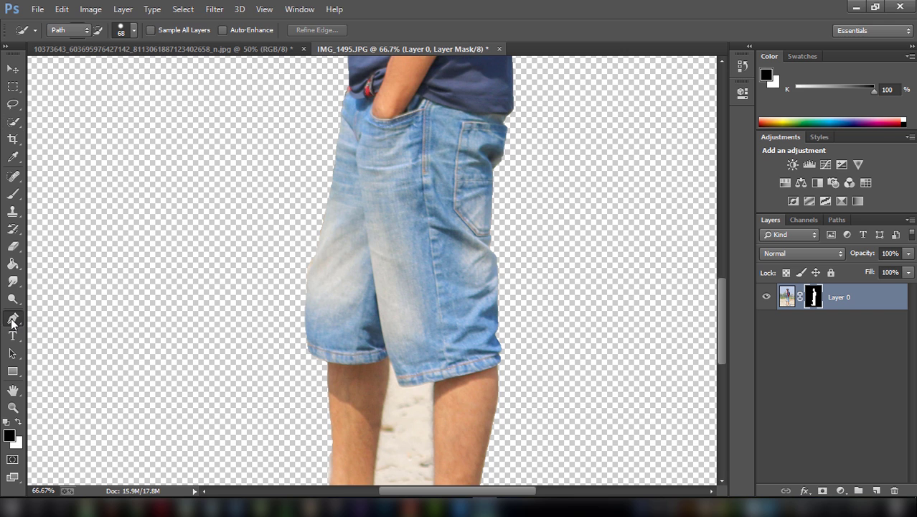
right_click(13, 319)
left_click(102, 315)
scroll(276, 313, "down", 1)
scroll(436, 314, "down", 3)
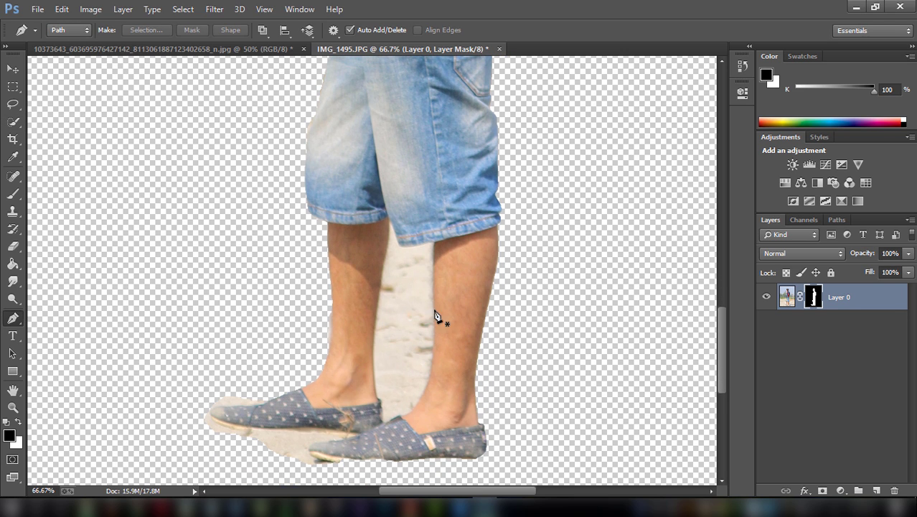
key("ctrl+plus")
scroll(409, 265, "down", 1)
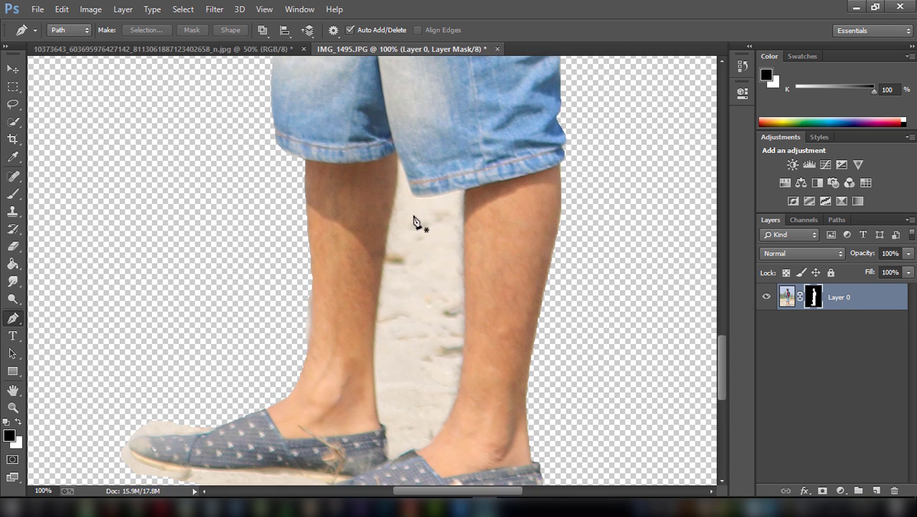
scroll(419, 219, "down", 2)
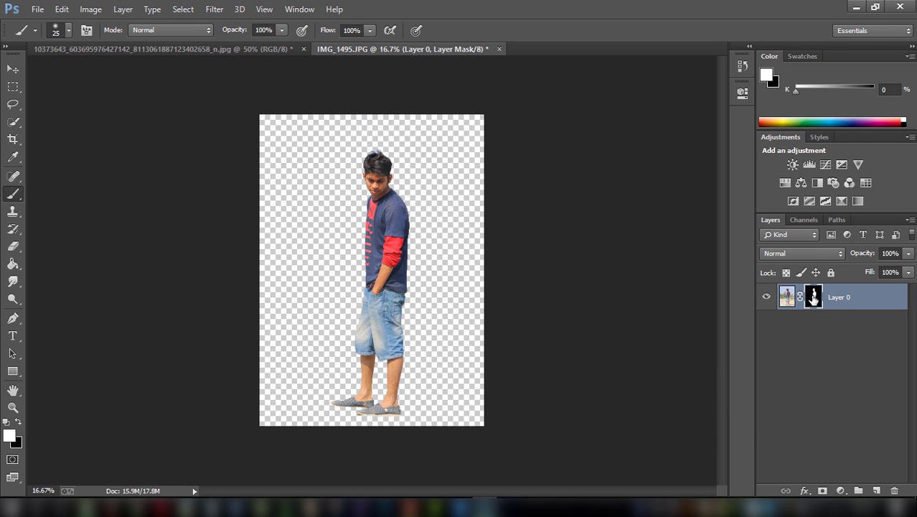
- Open Refine Mask for Layer 0's mask and preview the cutout on black
right_click(813, 297)
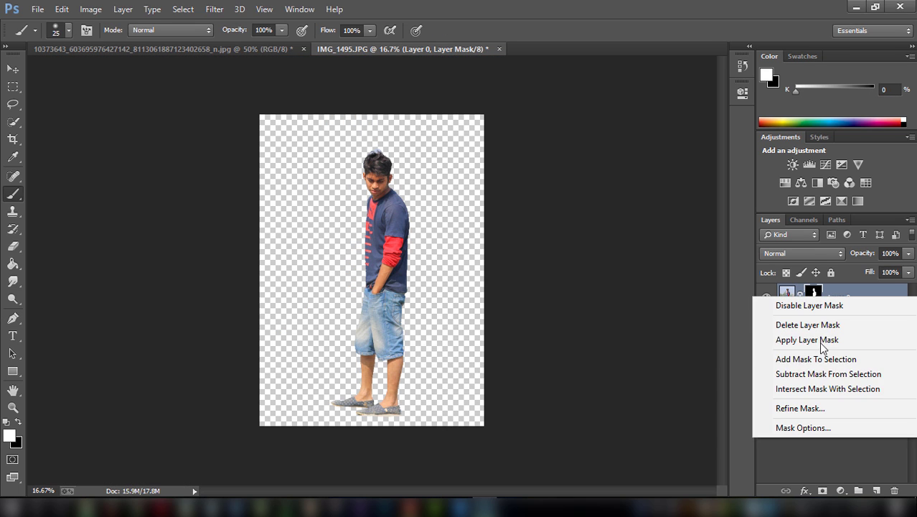
left_click(798, 407)
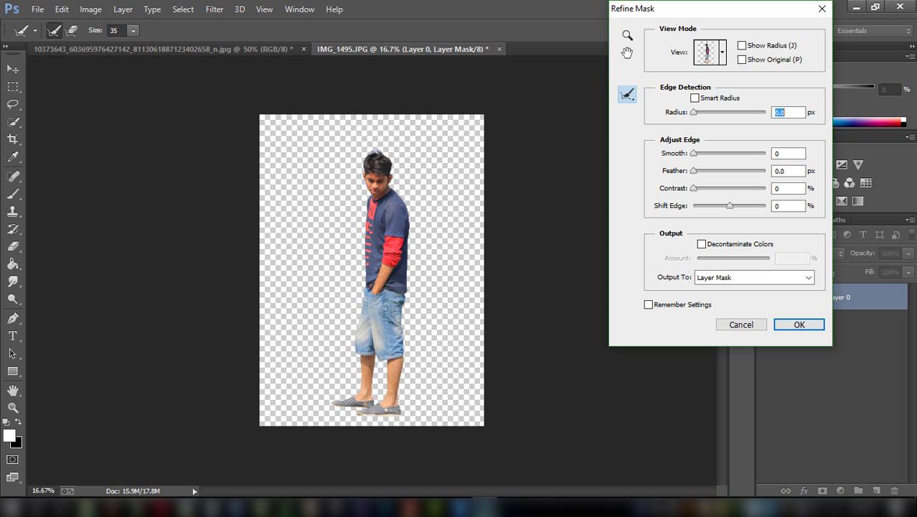
key("ctrl+plus")
key("ctrl+plus")
key("ctrl+plus")
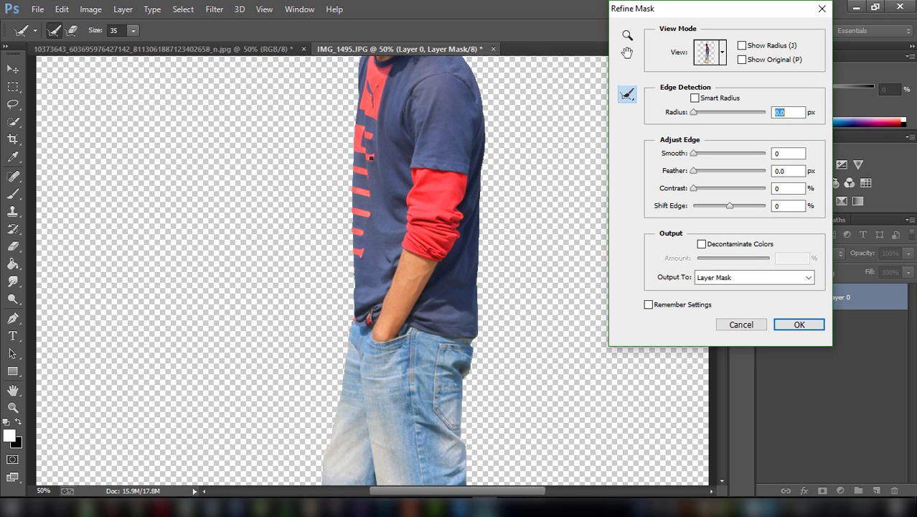
left_click_drag(680, 8, 820, 53)
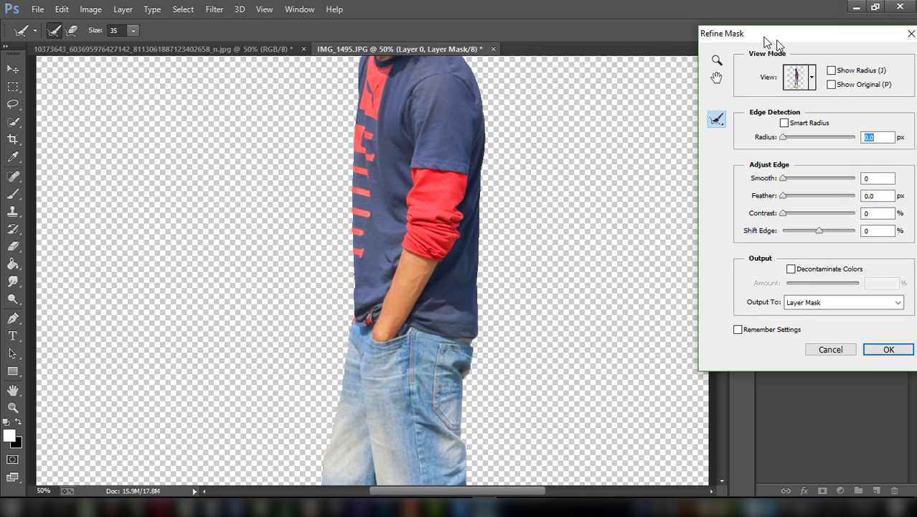
left_click_drag(724, 250, 724, 208)
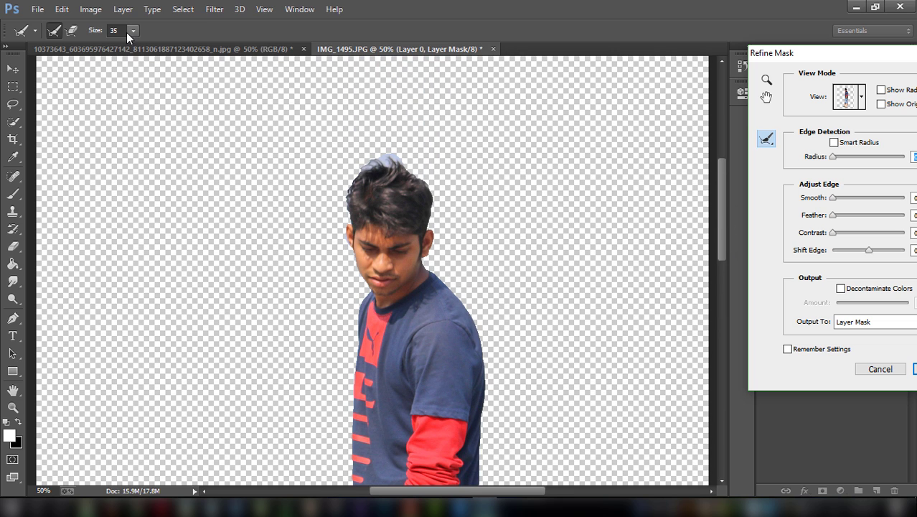
left_click_drag(866, 64, 694, 63)
left_click(690, 94)
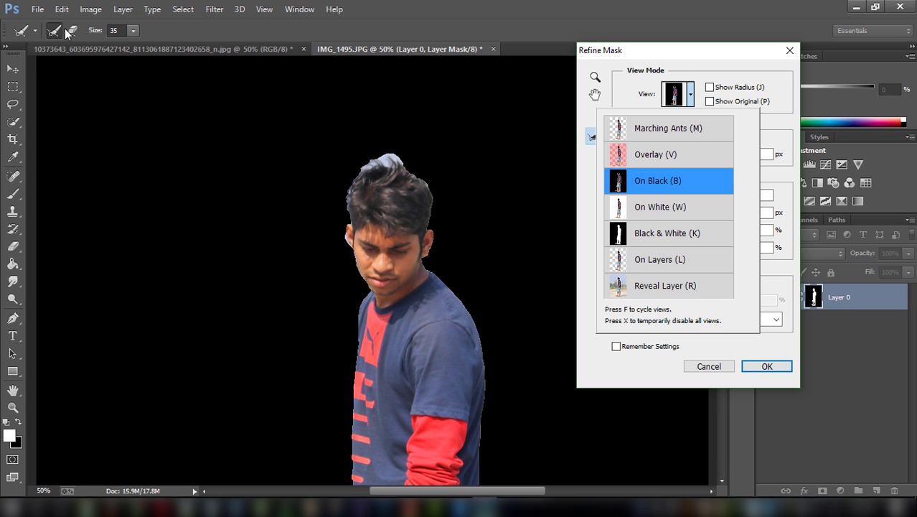
left_click(762, 133)
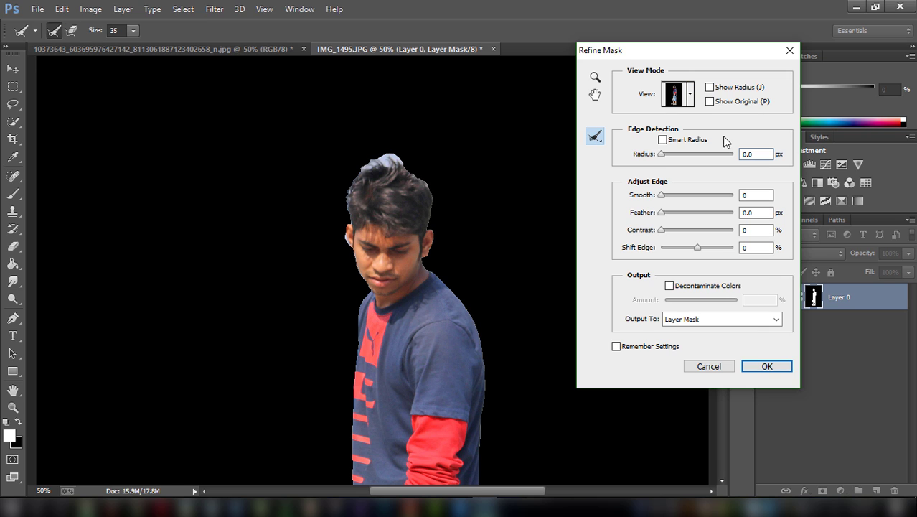
- Refine the hair edges, set Contrast 16% and Shift Edge +12, and apply the mask
mouse_move(382, 160)
left_mouse_down()
mouse_move(353, 170)
mouse_move(433, 226)
left_mouse_up()
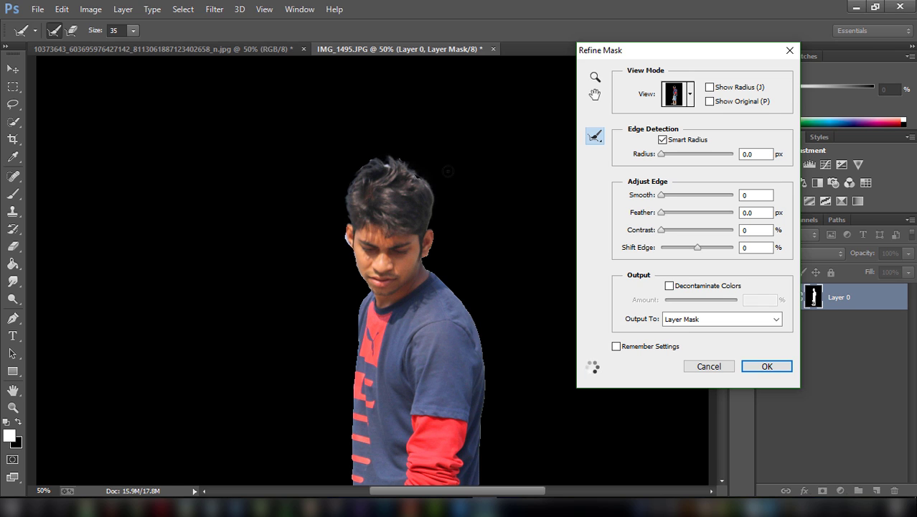
left_click(667, 229)
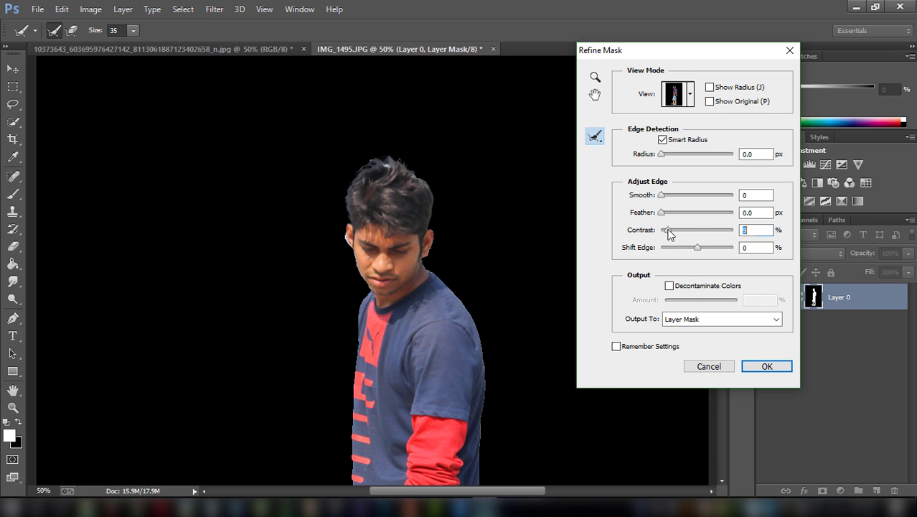
left_click_drag(694, 250, 701, 248)
left_click(675, 233)
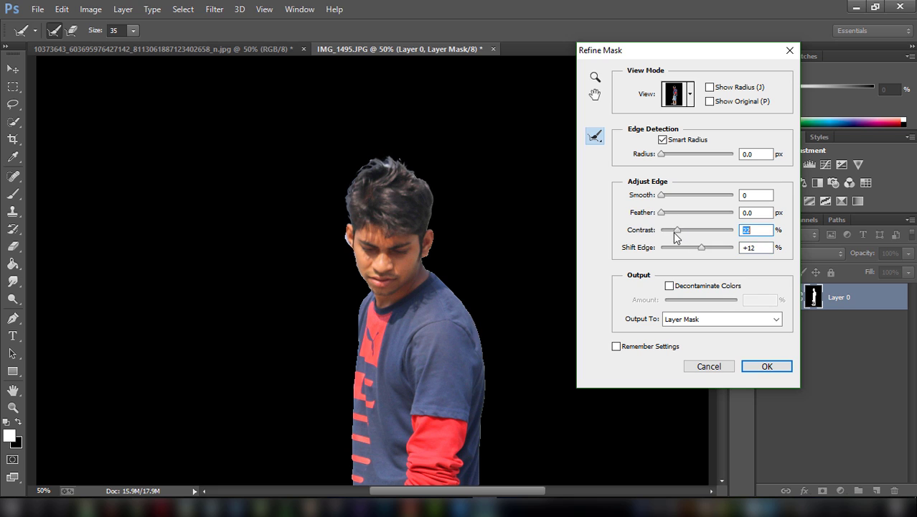
left_click_drag(386, 163, 399, 171)
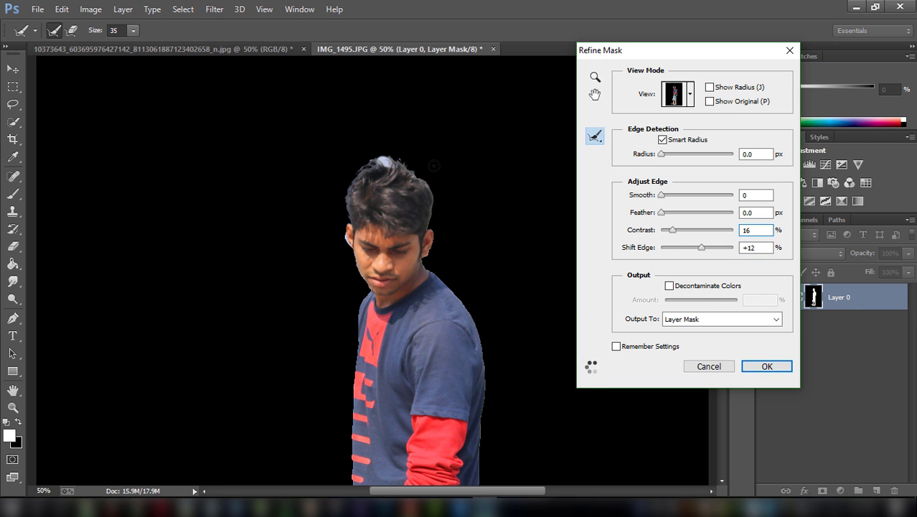
left_click(767, 366)
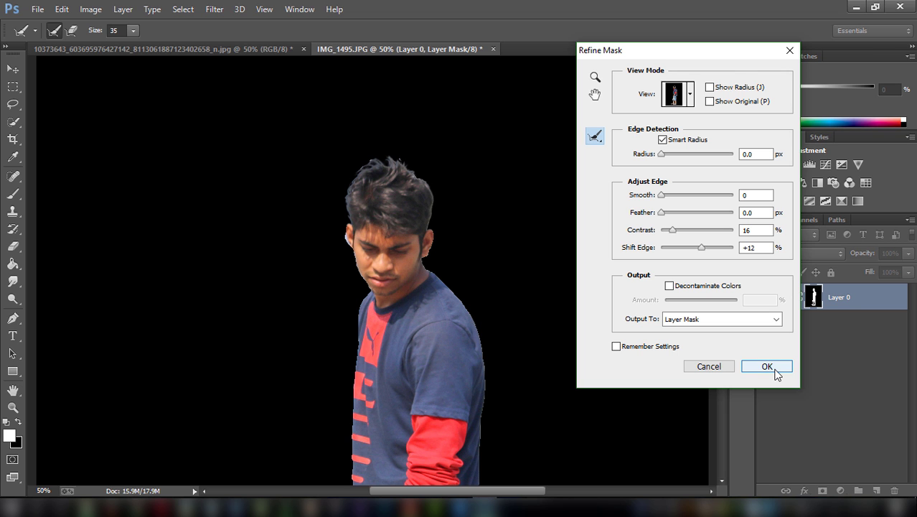
- Nudge the cutout boy slightly left on the canvas, then ready the Crop tool
key("ctrl+minus")
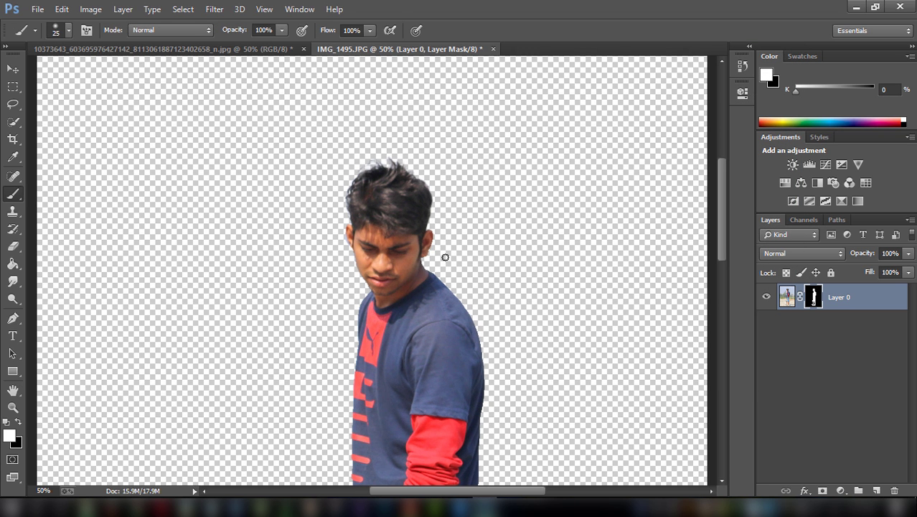
key("ctrl+minus")
key("ctrl+minus")
key("ctrl+minus")
key("ctrl+plus")
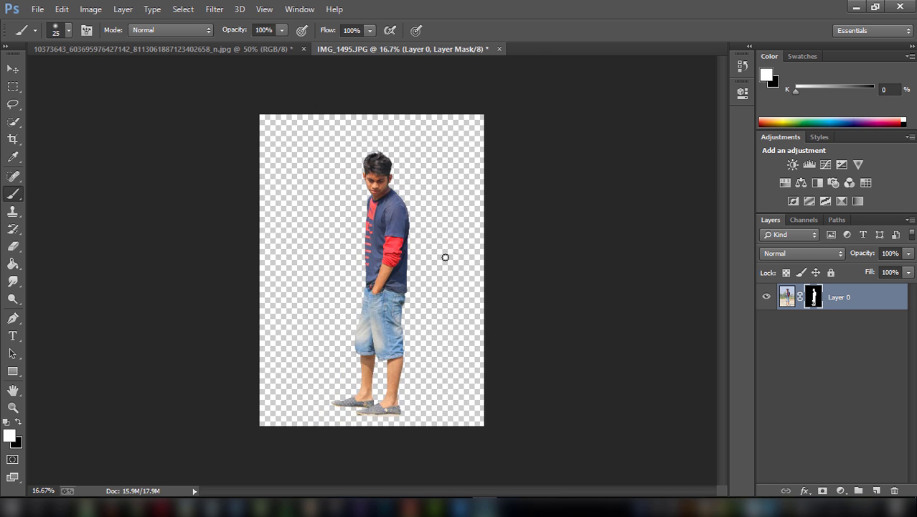
key("ctrl+plus")
key("ctrl+minus")
left_click(14, 72)
left_click_drag(379, 208, 364, 213)
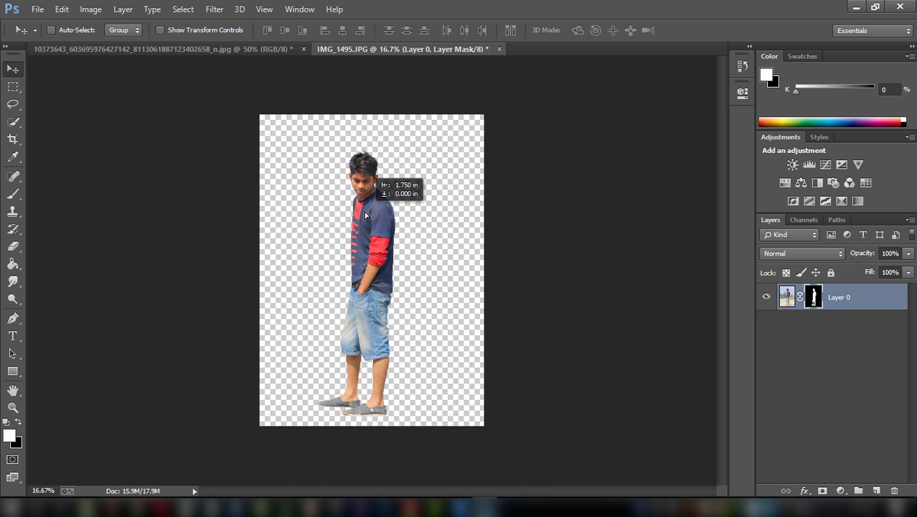
left_click(13, 122)
left_click(13, 139)
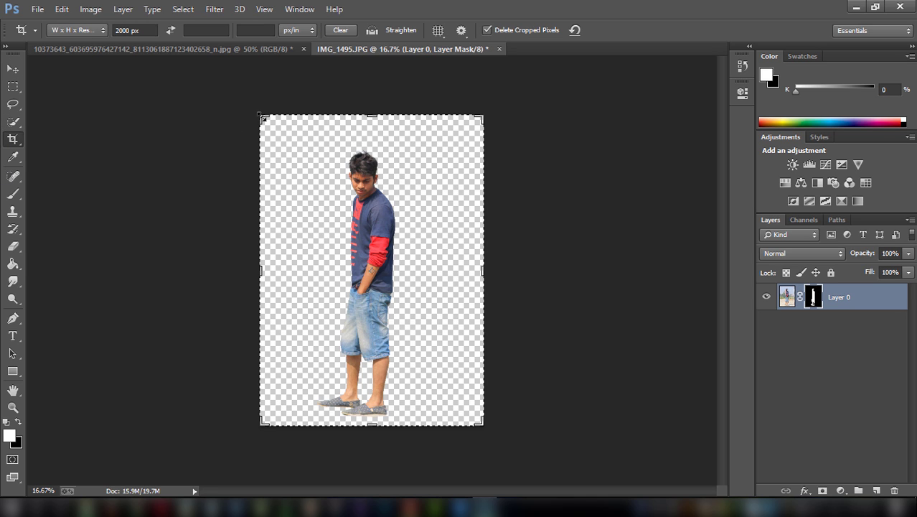
- Adjust and commit the canvas crop, then switch to the beach photo document
left_click_drag(261, 116, 260, 105)
left_click(620, 30)
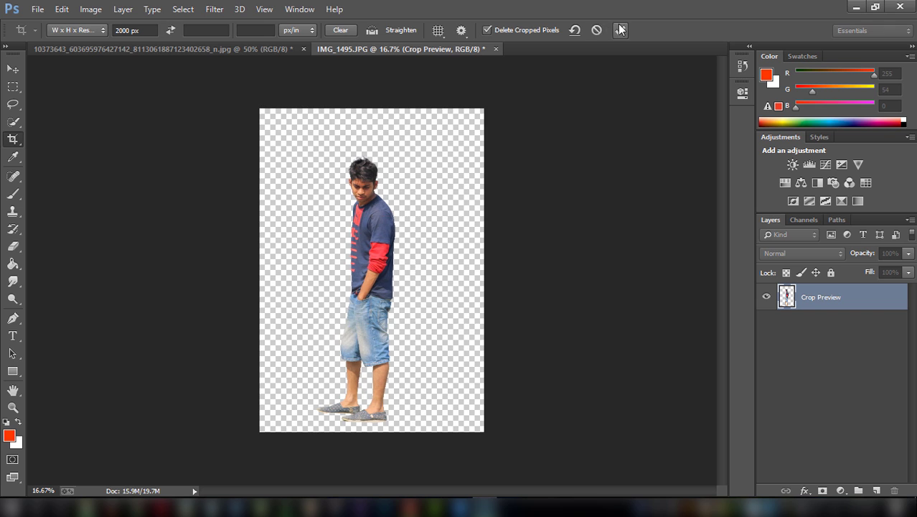
left_click(252, 49)
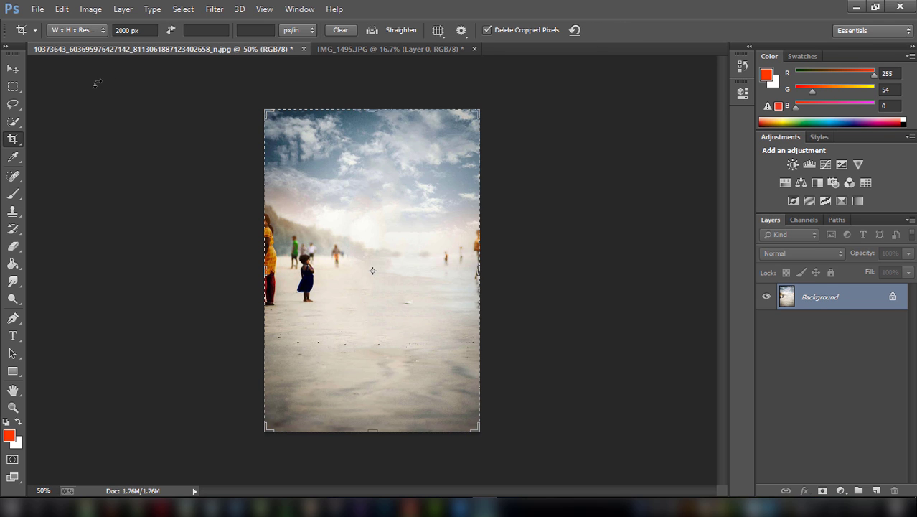
left_click(13, 69)
- Bring the beach photo into IMG_1495.JPG as Layer 1 beneath Layer 0
left_click(892, 297)
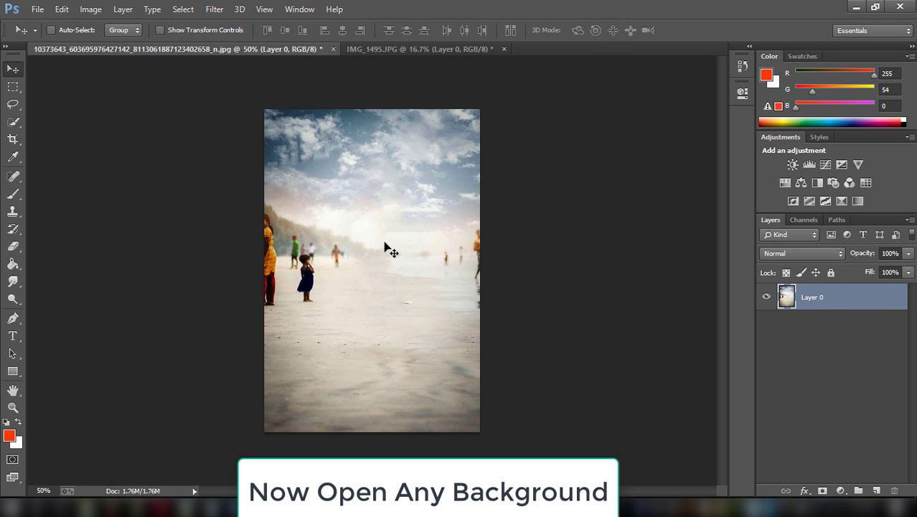
mouse_move(384, 246)
left_mouse_down()
mouse_move(384, 43)
mouse_move(376, 270)
left_mouse_up()
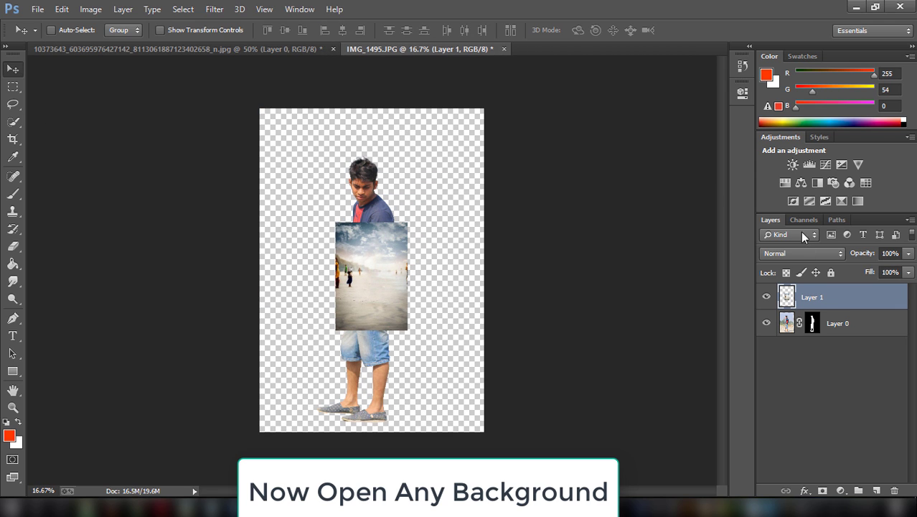
left_click_drag(829, 300, 909, 343)
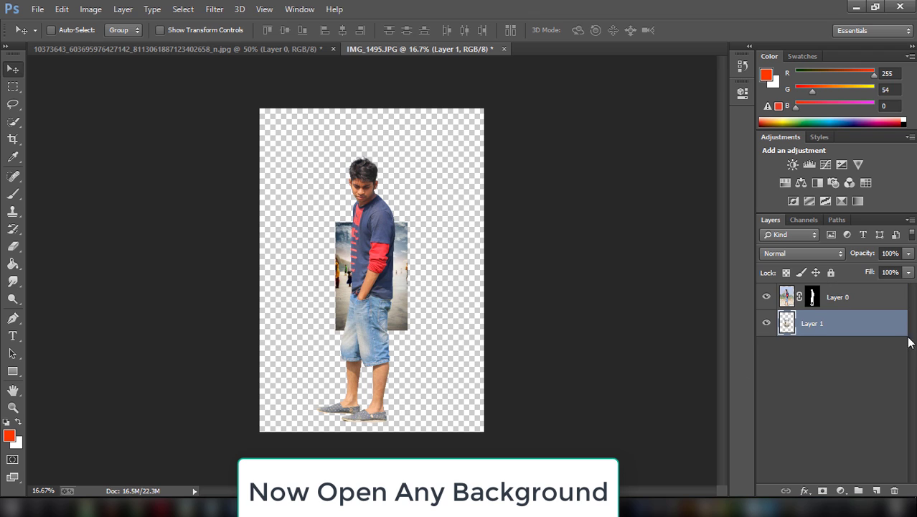
left_click(160, 31)
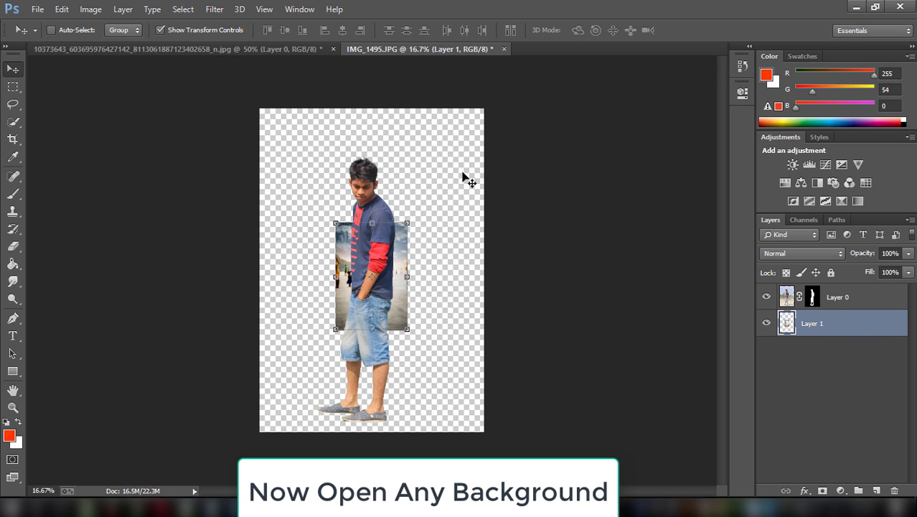
- Scale Layer 1's beach photo to fill the canvas behind the man and nudge it into place
left_click_drag(408, 330, 490, 429)
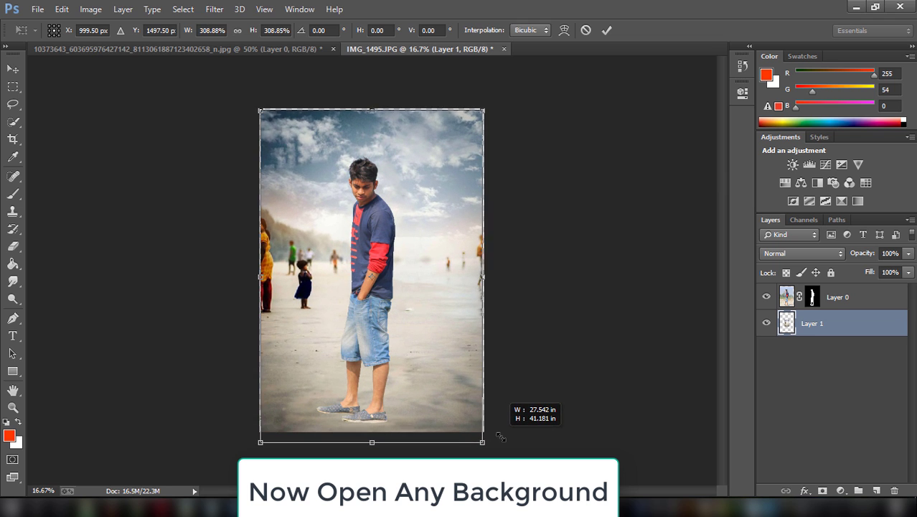
left_click_drag(490, 428, 498, 442)
right_click(434, 169)
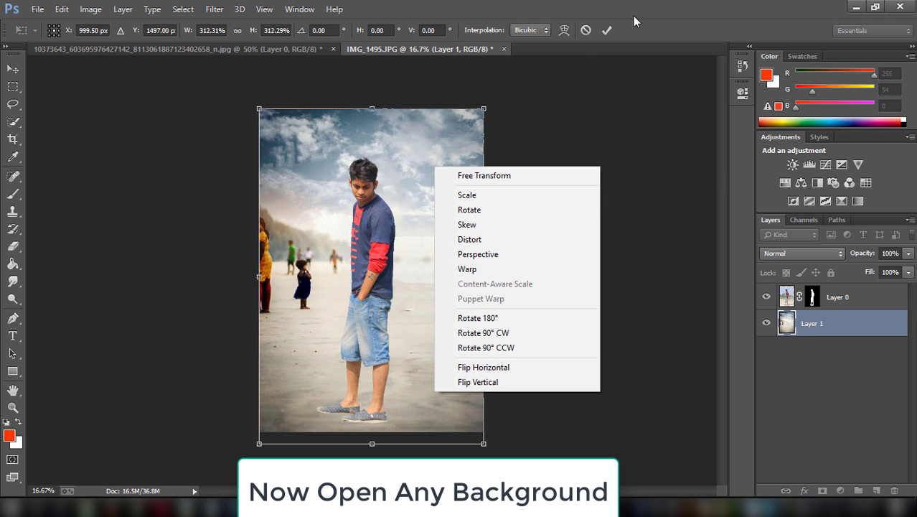
left_click(606, 30)
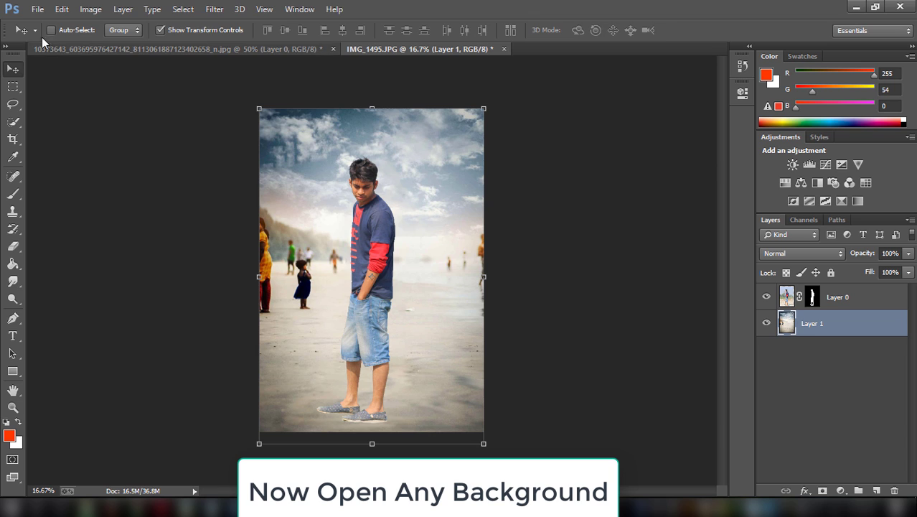
left_click(160, 29)
left_click_drag(435, 223, 440, 223)
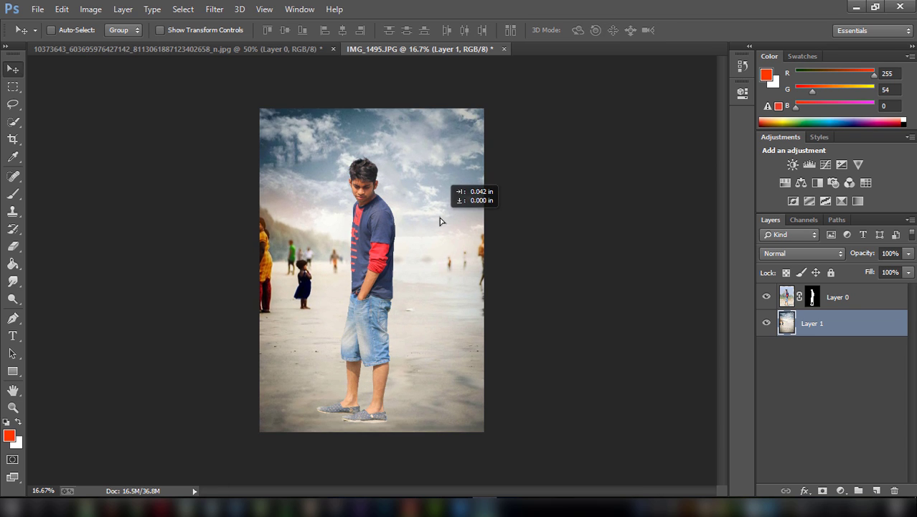
left_click_drag(440, 223, 437, 222)
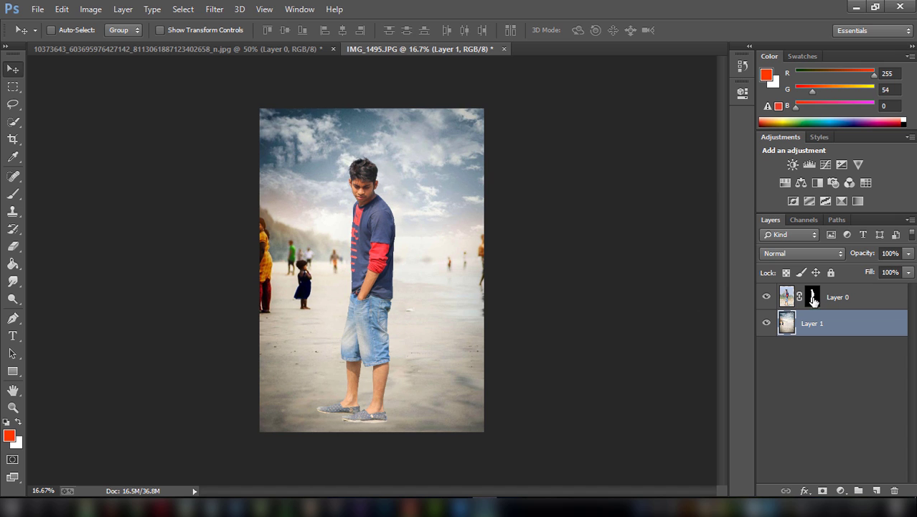
- Duplicate Layer 0 and discard the mask on the resulting Layer 0 copy
left_click(813, 300)
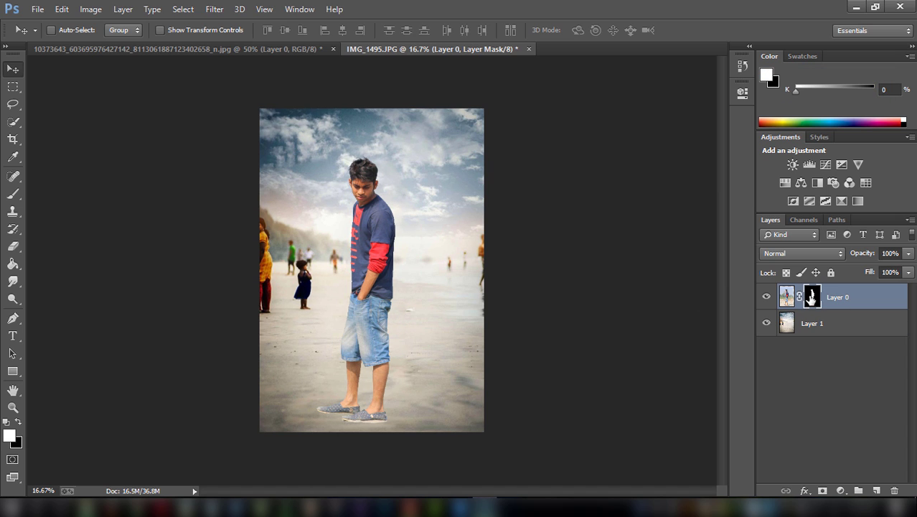
right_click(866, 297)
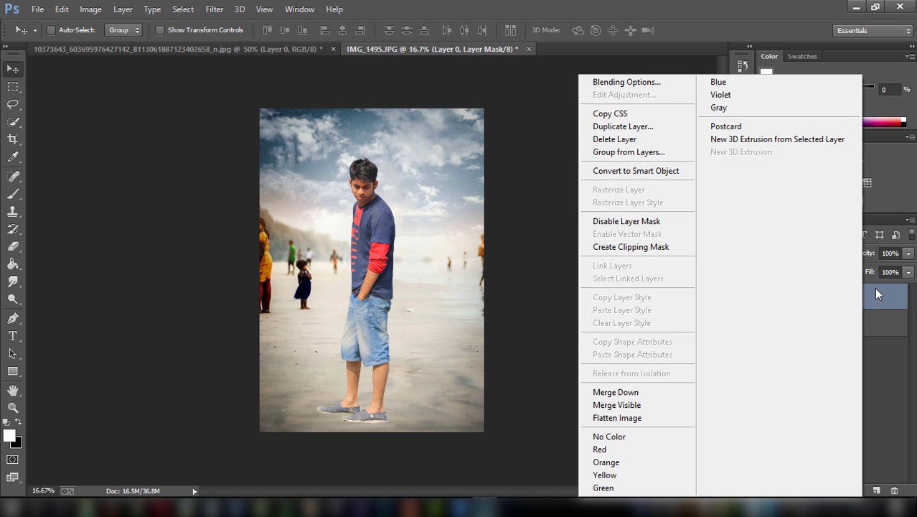
left_click(623, 126)
left_click(579, 150)
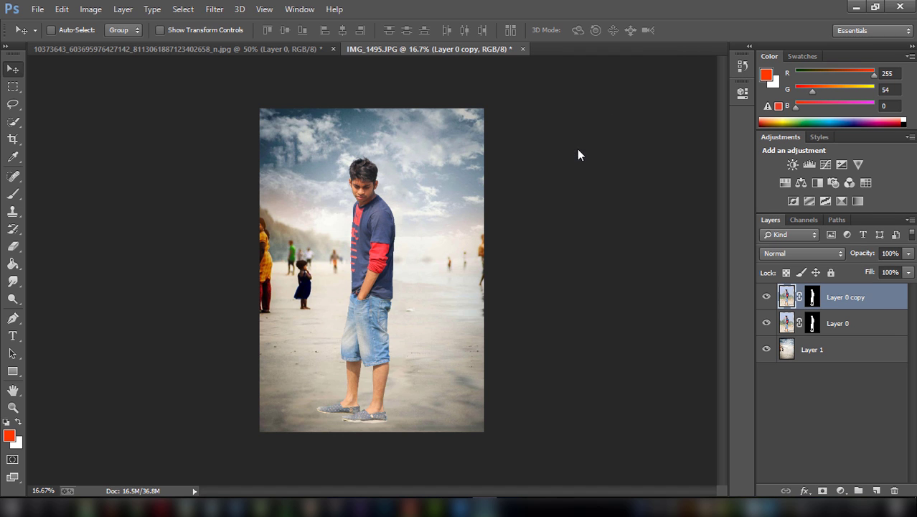
left_click(811, 300)
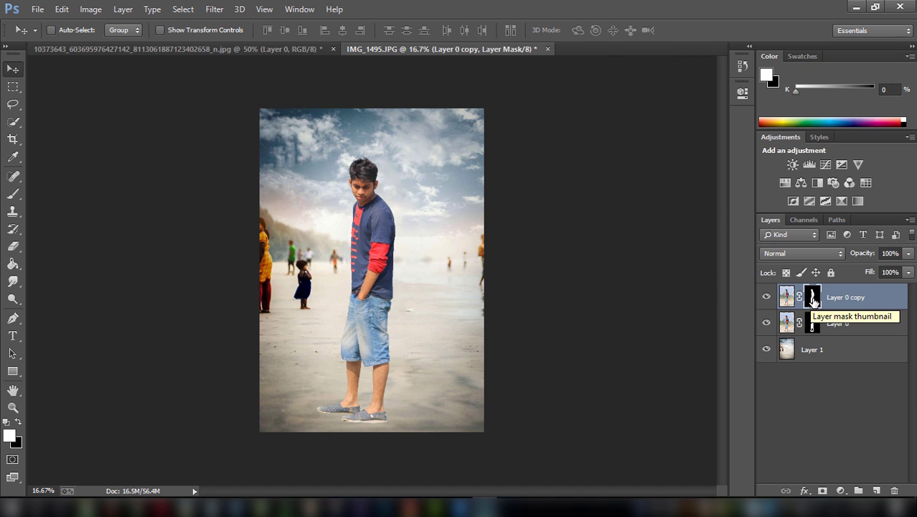
left_click(894, 490)
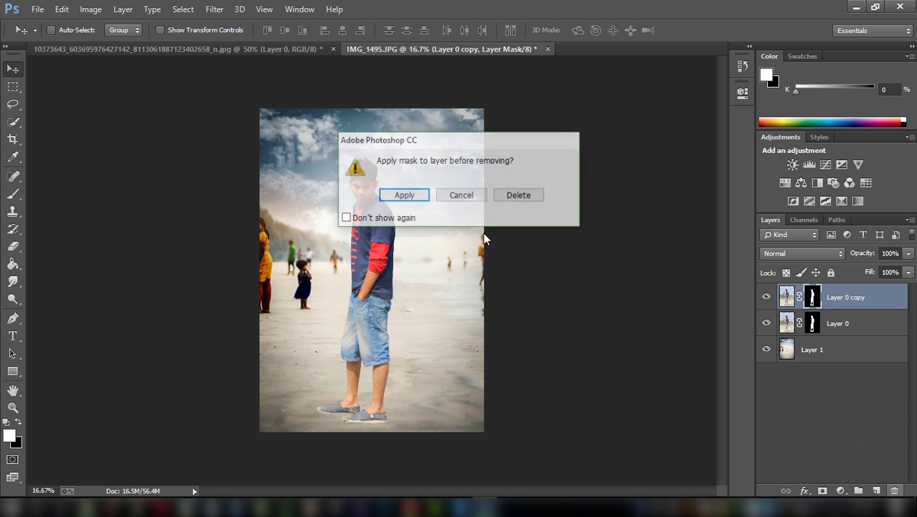
left_click(519, 196)
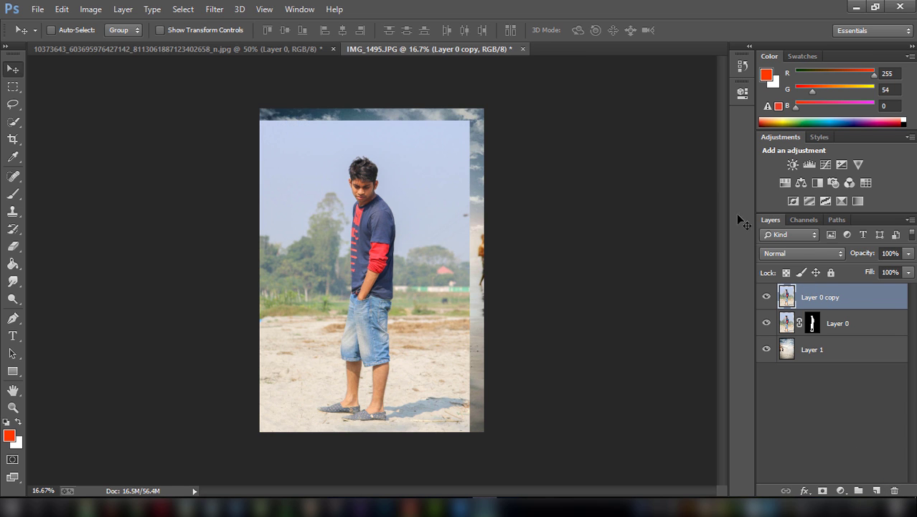
- Set Layer 0 copy's blend mode to Luminosity and pick the Eraser tool
left_click(818, 249)
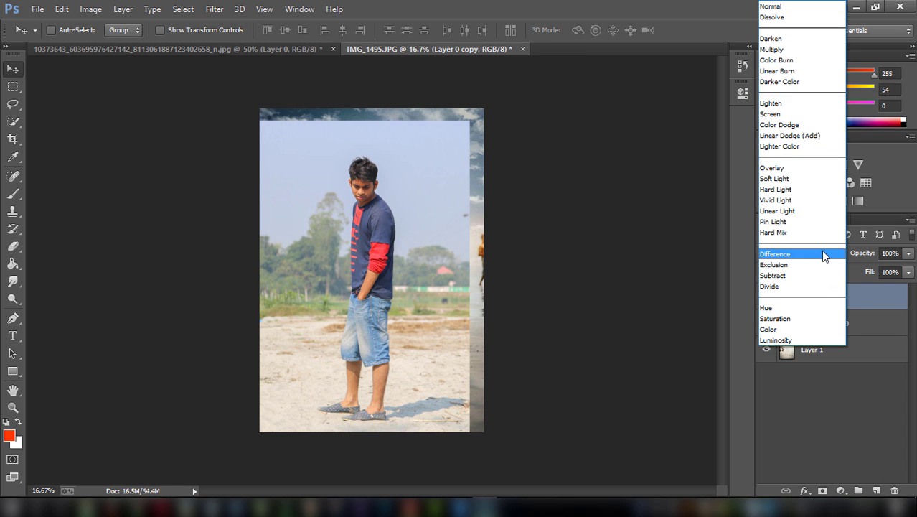
left_click(804, 340)
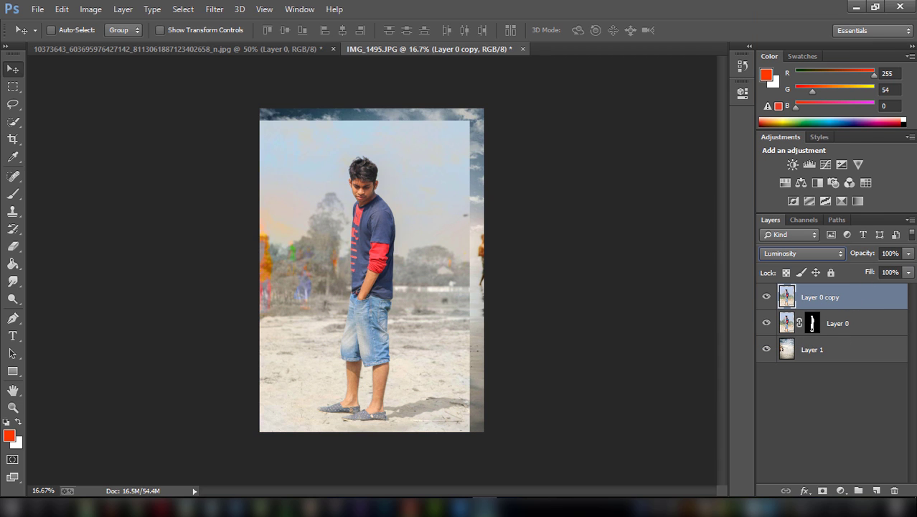
left_click(13, 246)
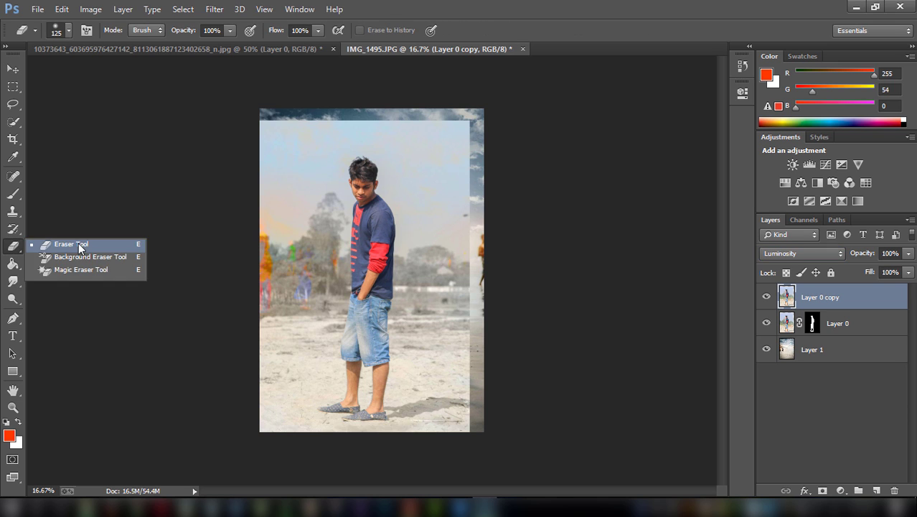
- Erase Layer 0 copy's old backdrop with a 2632 px eraser to reveal the cloudy beach
left_click(79, 248)
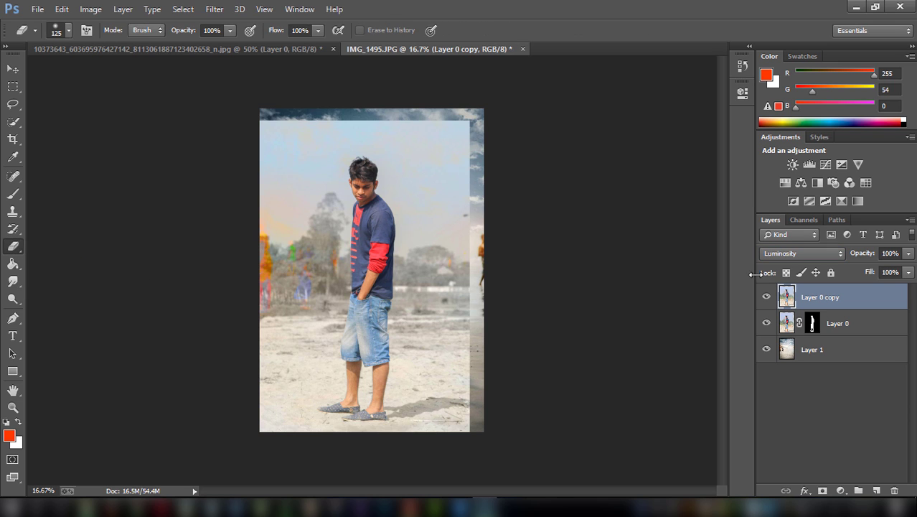
left_click(68, 30)
left_click_drag(129, 66, 147, 70)
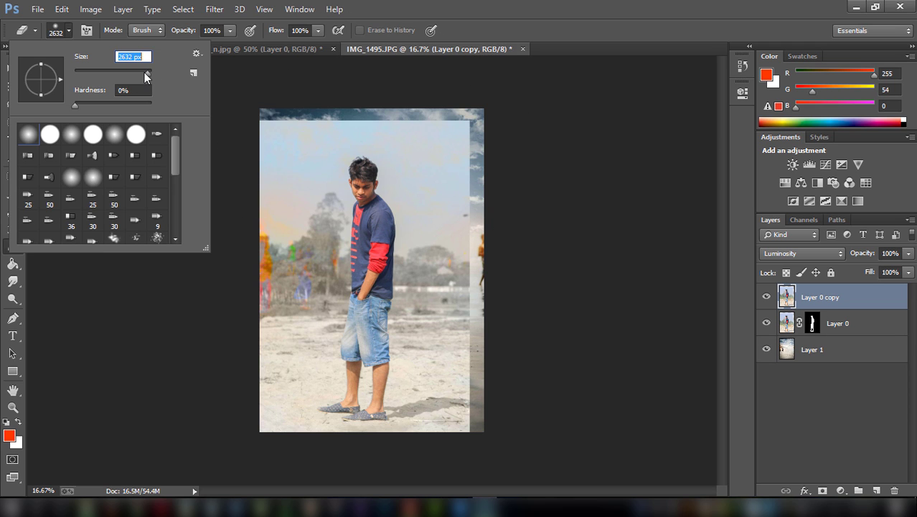
key("Return")
mouse_move(307, 123)
left_mouse_down()
mouse_move(235, 175)
mouse_move(370, 240)
mouse_move(444, 242)
mouse_move(410, 280)
mouse_move(454, 266)
mouse_move(540, 266)
left_mouse_up()
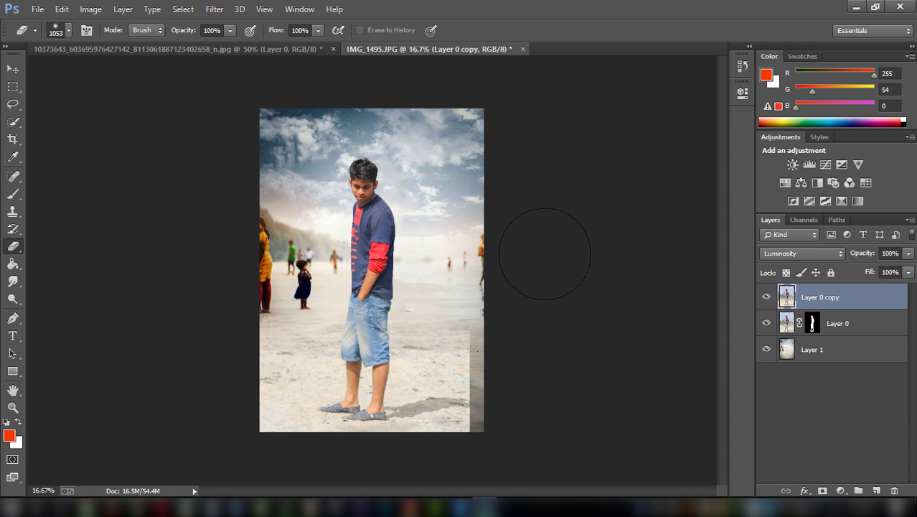
mouse_move(506, 361)
left_mouse_down()
mouse_move(501, 384)
mouse_move(502, 358)
mouse_move(451, 287)
left_mouse_up()
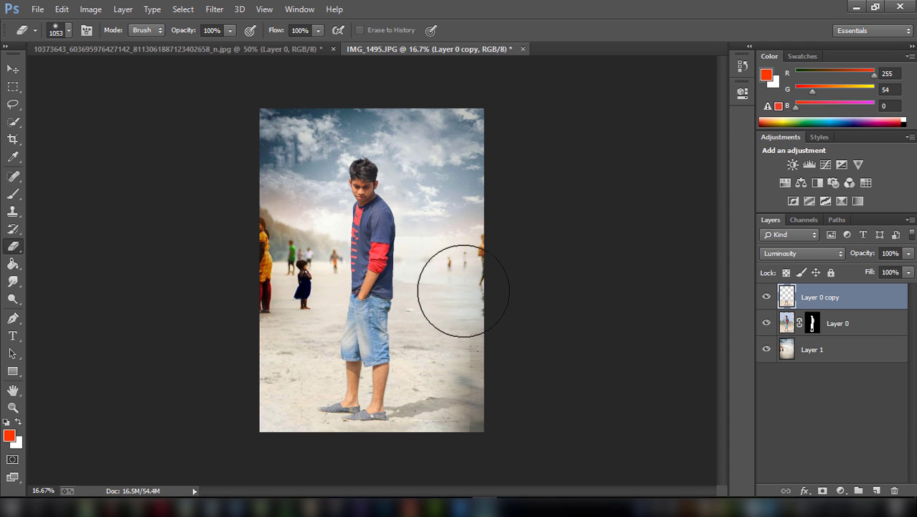
- Shift both man layers about 20 px to the right
left_click(869, 324, "shift")
key("v")
left_click_drag(378, 228, 418, 185)
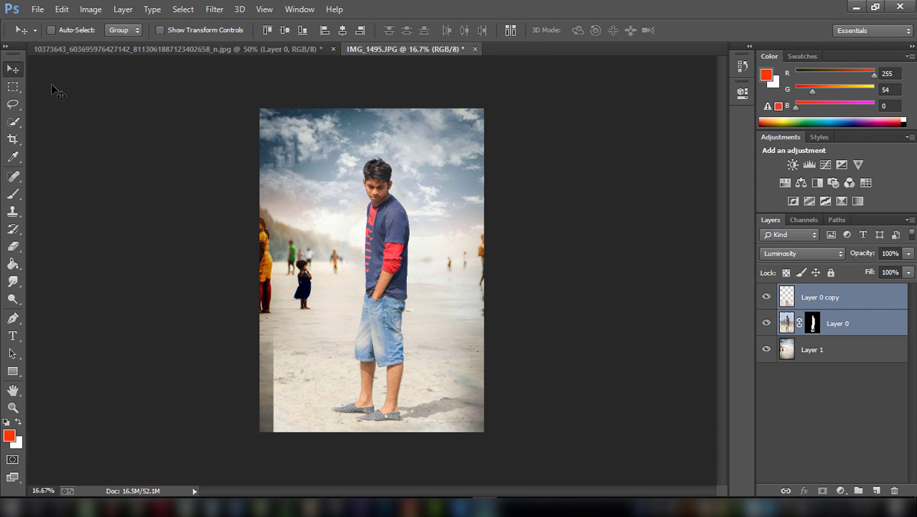
- Crop to extend the canvas upward, adding extra space at the top
left_click(13, 140)
left_click_drag(259, 110, 260, 102)
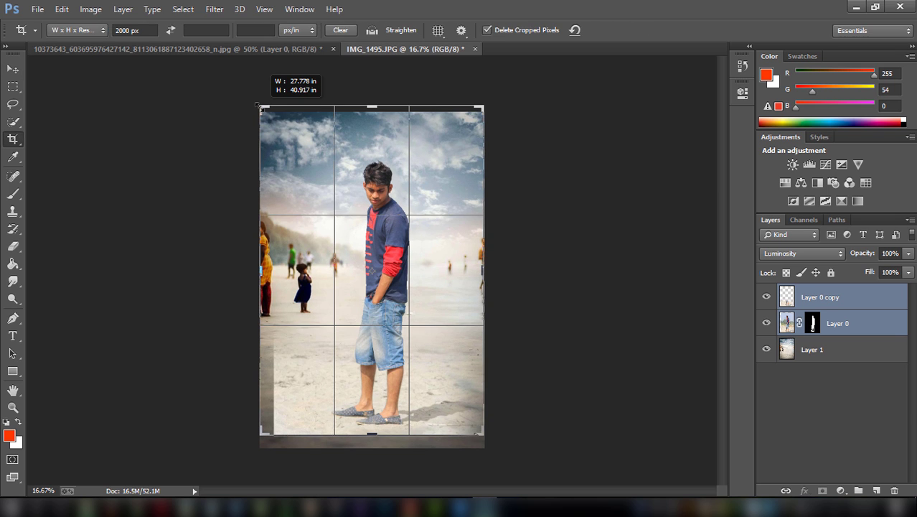
left_click(620, 29)
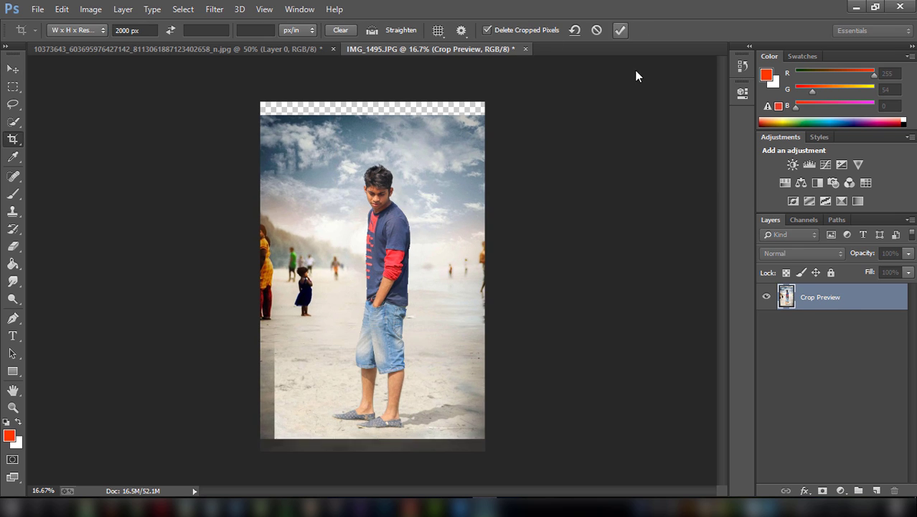
left_click(861, 351)
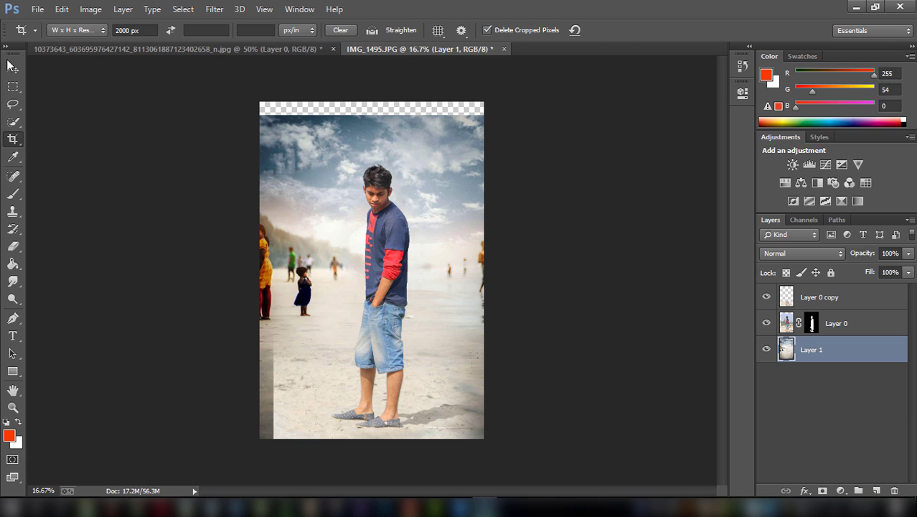
left_click(12, 67)
- Move the beach Layer 1 up and stretch it down to cover the whole canvas
left_click_drag(351, 131, 351, 118)
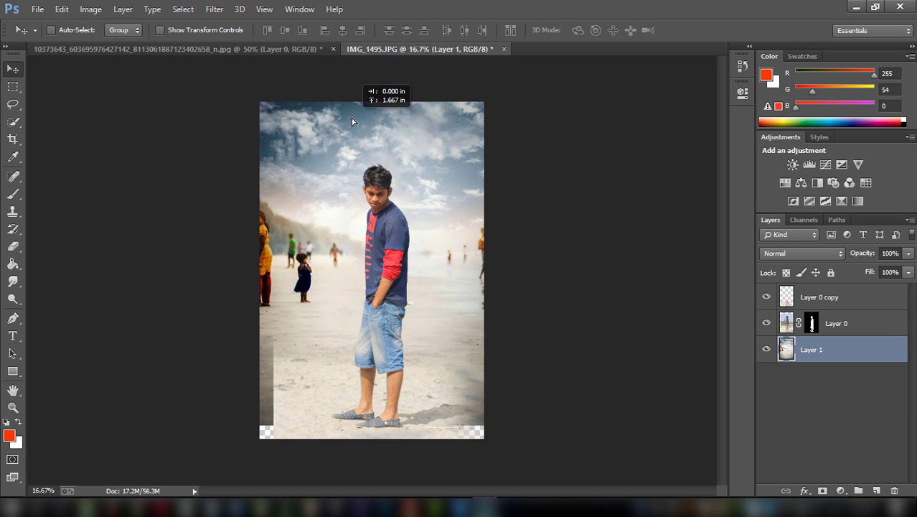
left_click(161, 30)
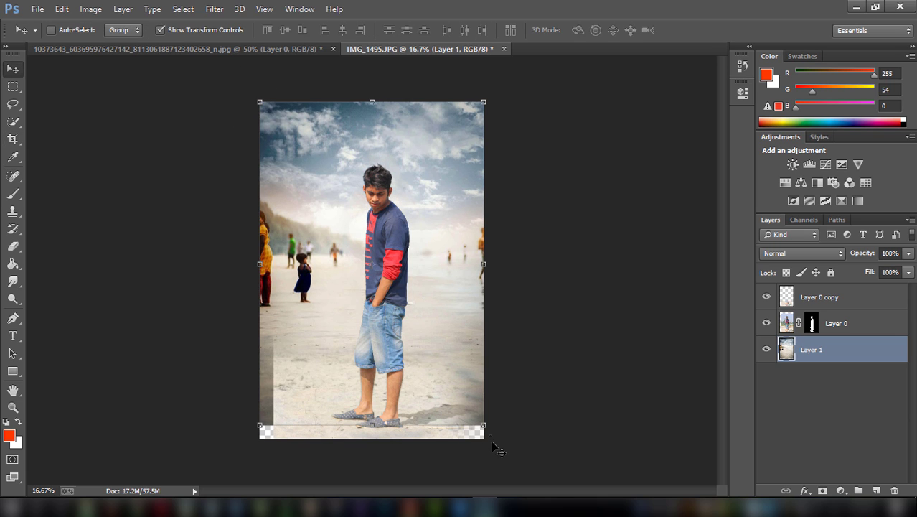
left_click_drag(484, 425, 485, 438)
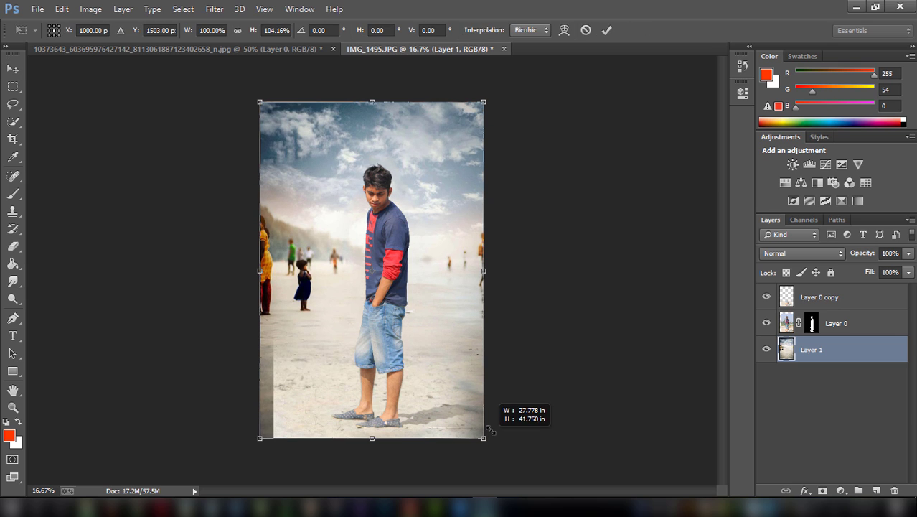
left_click(607, 30)
- Scale both man layers to about 112% and nudge them slightly up
left_click(853, 323)
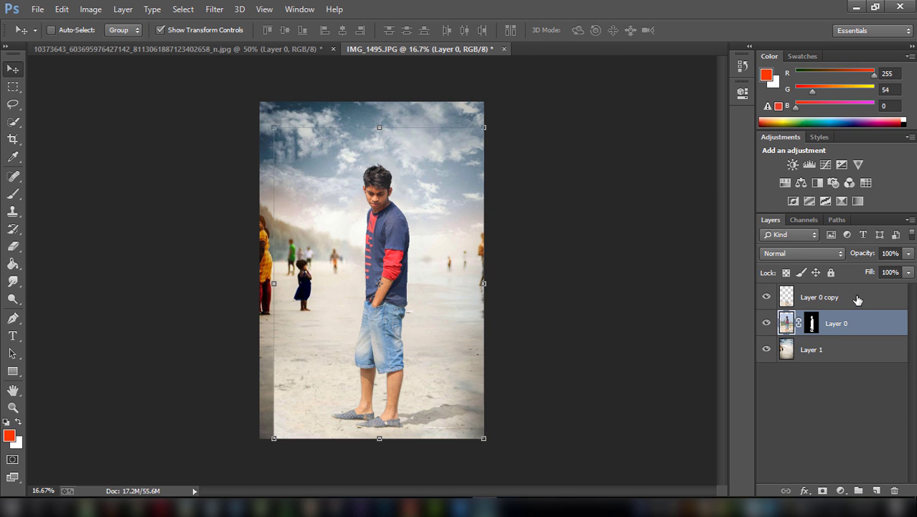
left_click(857, 299)
left_click(858, 322, "shift")
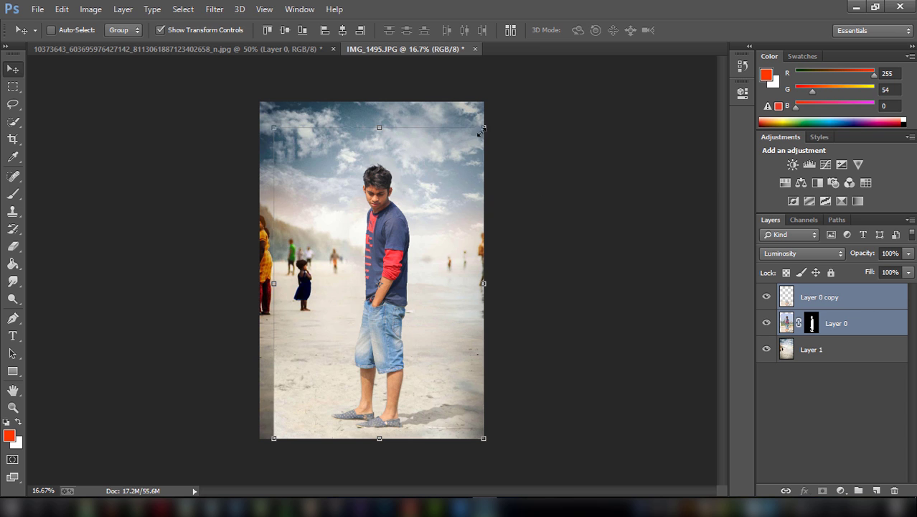
mouse_move(483, 129)
left_mouse_down()
mouse_move(512, 121)
mouse_move(444, 246)
left_mouse_up()
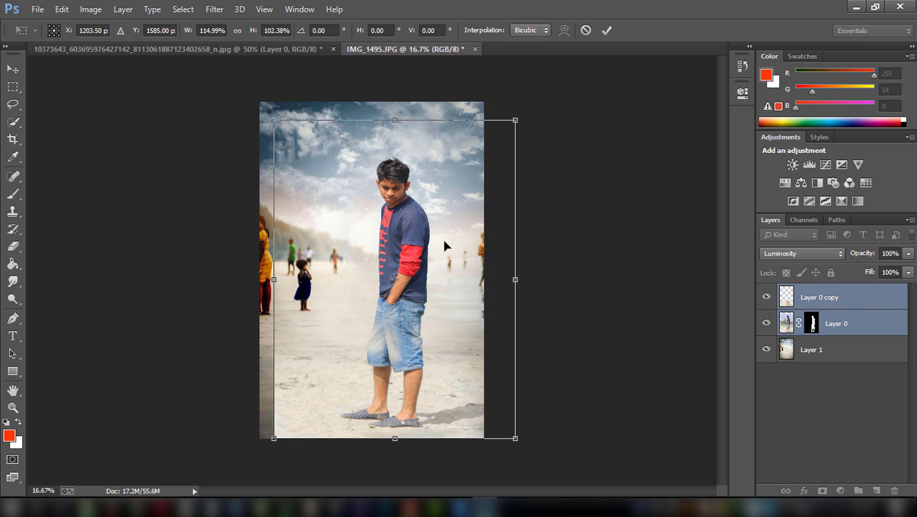
left_click(585, 30)
left_click_drag(485, 127, 520, 121)
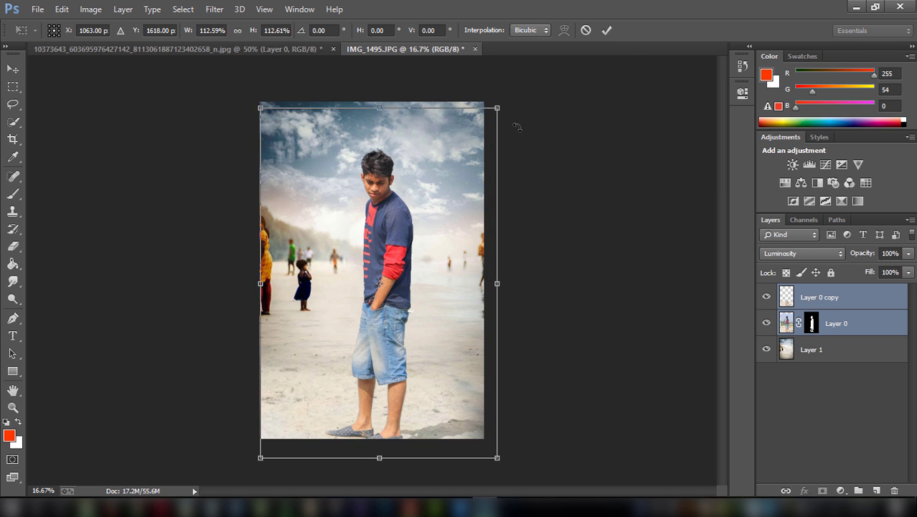
left_click_drag(438, 203, 438, 199)
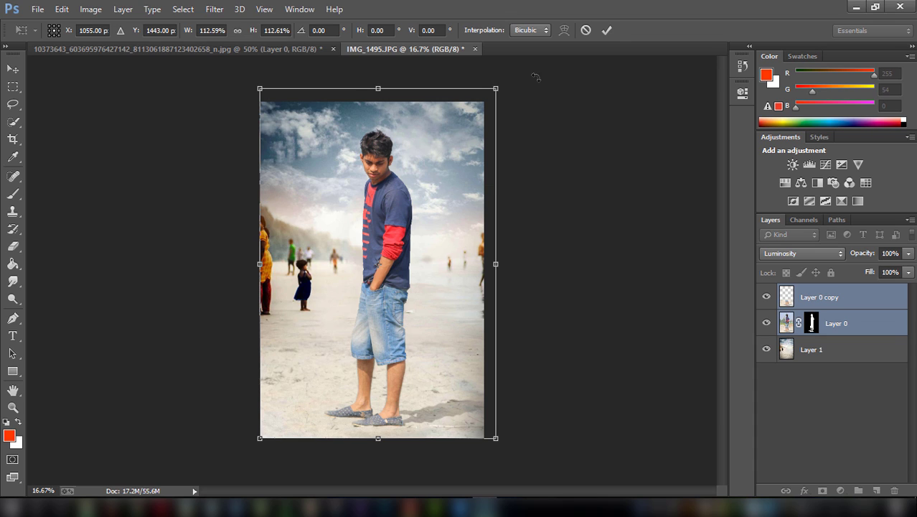
left_click(606, 30)
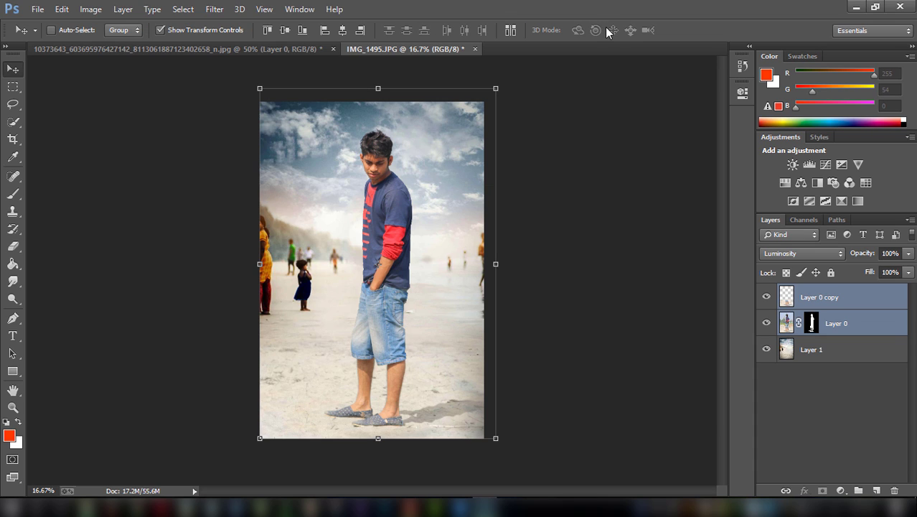
left_click(160, 30)
left_click(852, 322)
left_click(828, 302)
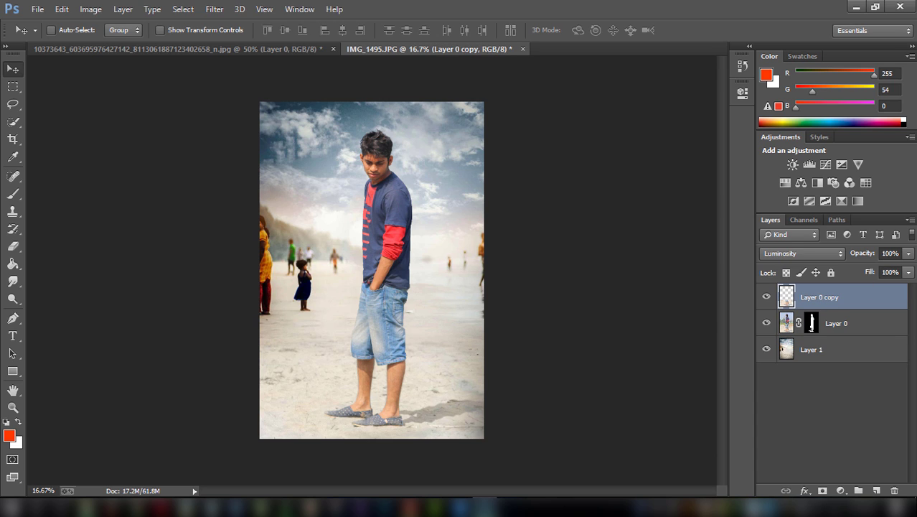
left_click(908, 253)
- Set Layer 0 copy to 61% opacity and apply Layer 0's layer mask permanently
mouse_move(878, 265)
left_mouse_down()
mouse_move(865, 271)
mouse_move(890, 273)
mouse_move(882, 276)
left_mouse_up()
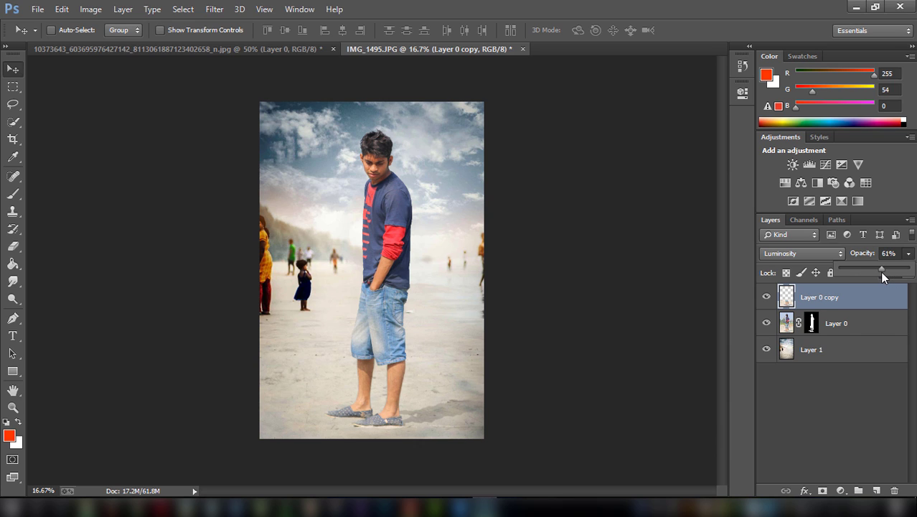
left_click(834, 326)
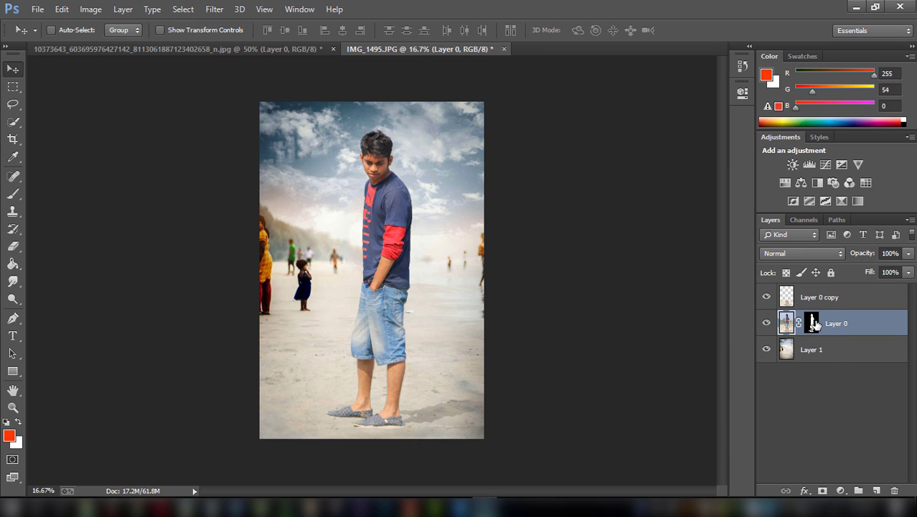
right_click(813, 324)
left_click(818, 363)
- Darken Layer 0 copy's midtones with a Curves adjustment and compare with it hidden
left_click(821, 300)
left_click(91, 8)
mouse_move(111, 43)
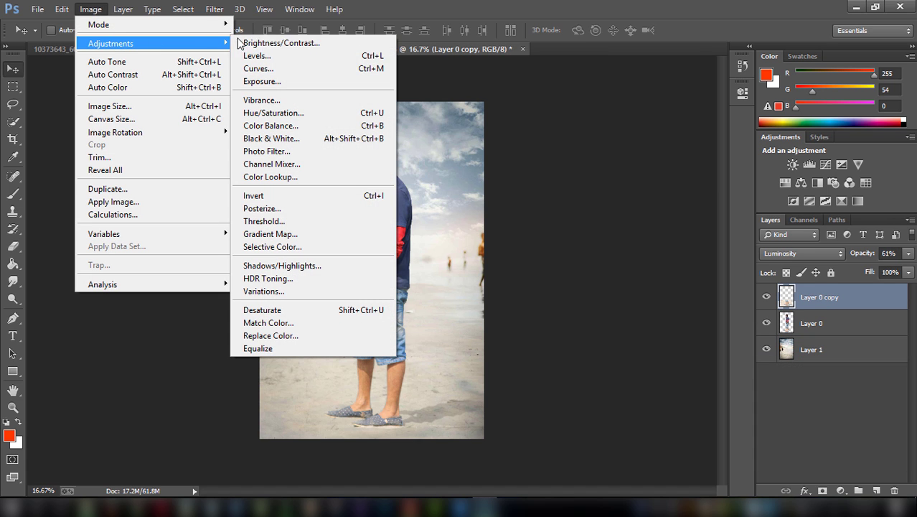
left_click(281, 69)
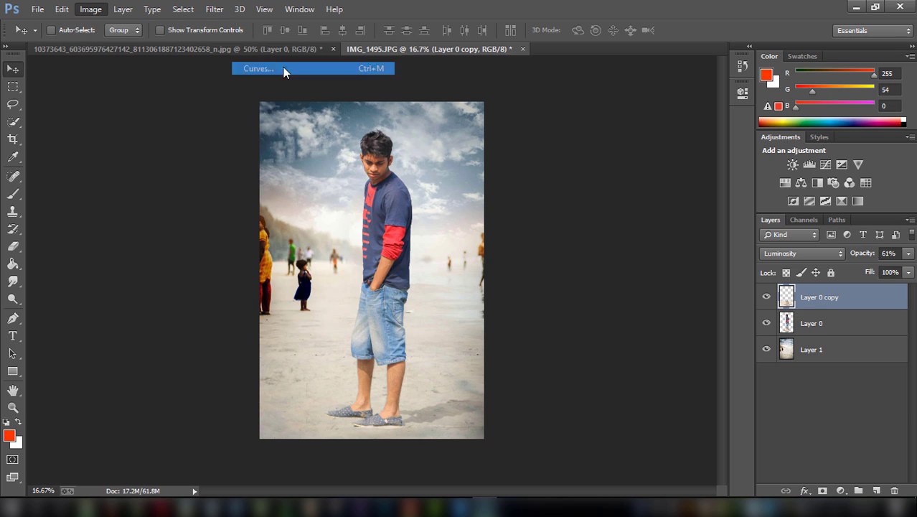
mouse_move(730, 187)
left_mouse_down()
mouse_move(740, 197)
mouse_move(722, 190)
mouse_move(741, 205)
mouse_move(733, 203)
left_mouse_up()
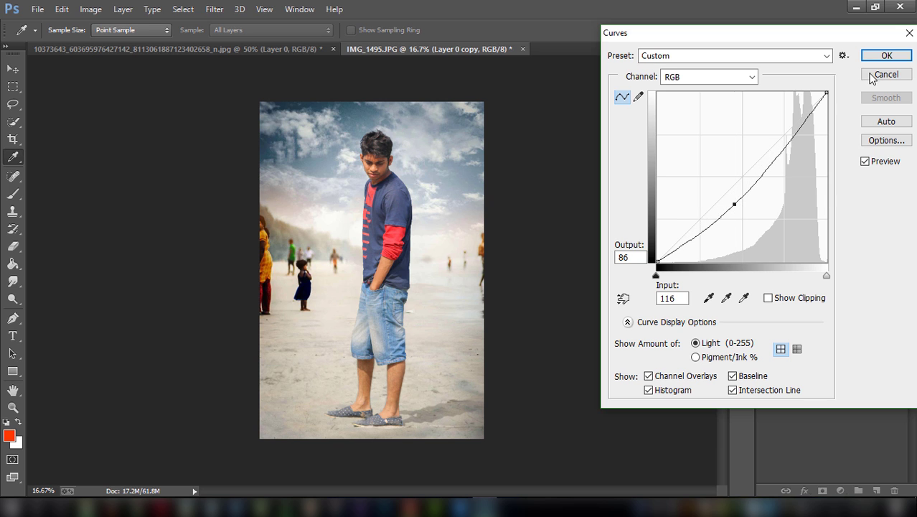
left_click(883, 56)
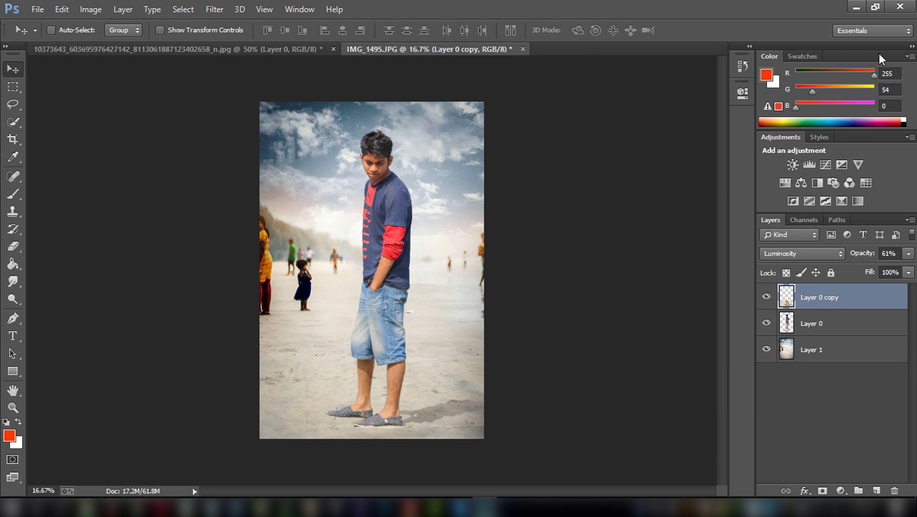
left_click(766, 299)
- On the beach Layer 1, start a Tilt-Shift blur with the sharp band moved down to the feet
left_click(829, 355)
left_click(826, 324)
left_click(825, 298)
left_click(831, 351)
left_click(207, 11)
mouse_move(294, 157)
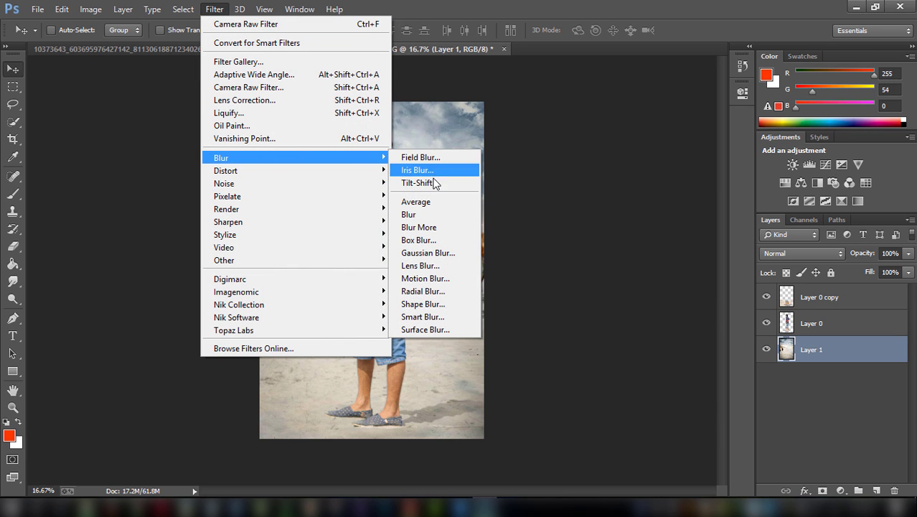
left_click(434, 182)
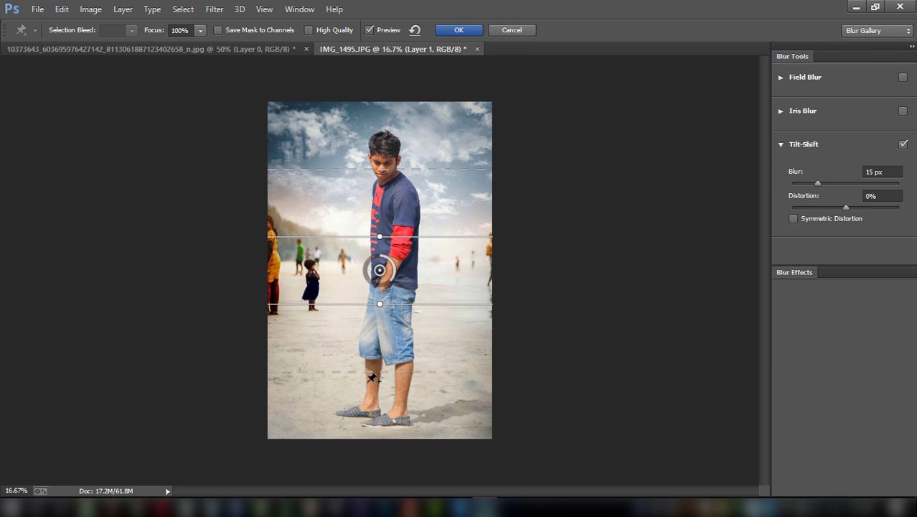
left_click_drag(420, 302, 419, 461)
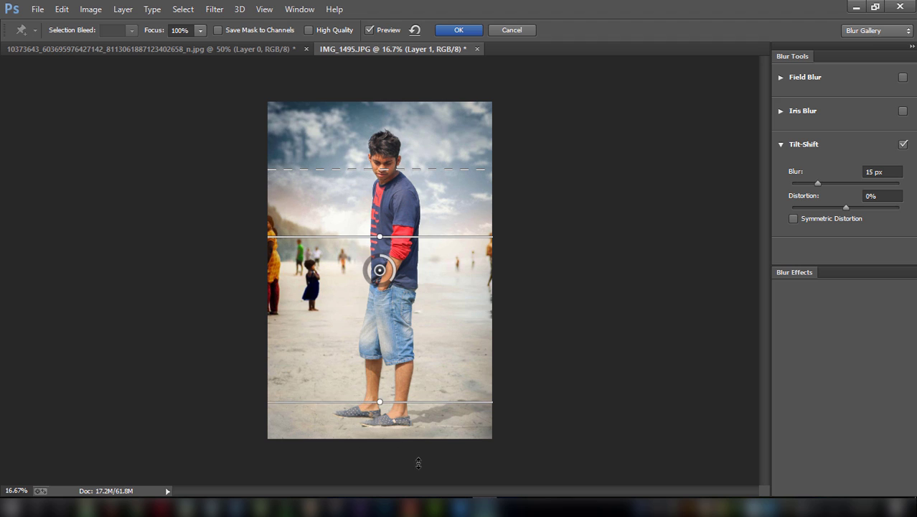
left_click_drag(419, 348, 418, 443)
left_click_drag(380, 345, 381, 397)
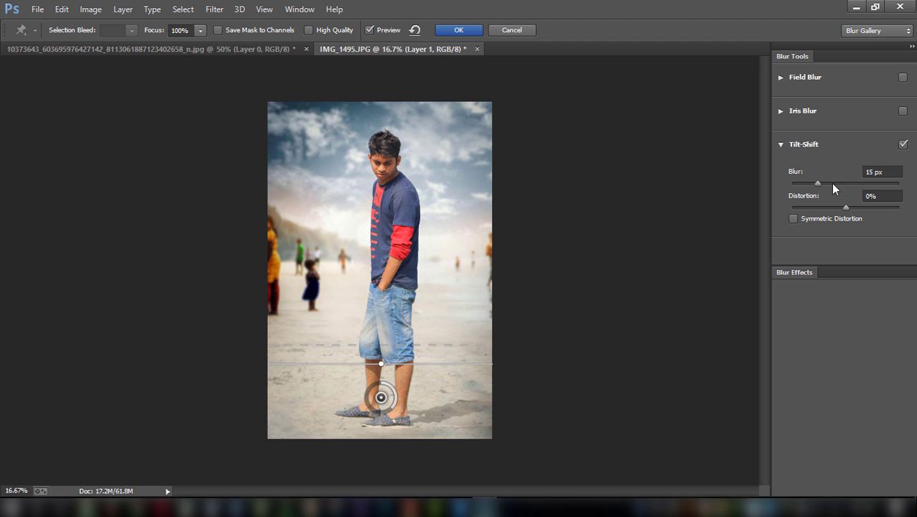
- Set the tilt-shift blur to 88, then 23 px, and apply it
left_click(882, 171)
type("88")
key("Return")
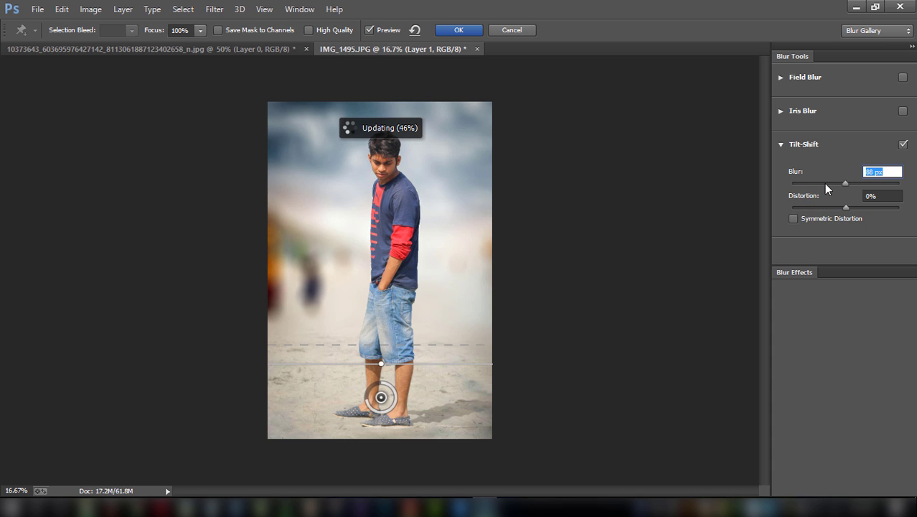
left_click(825, 184)
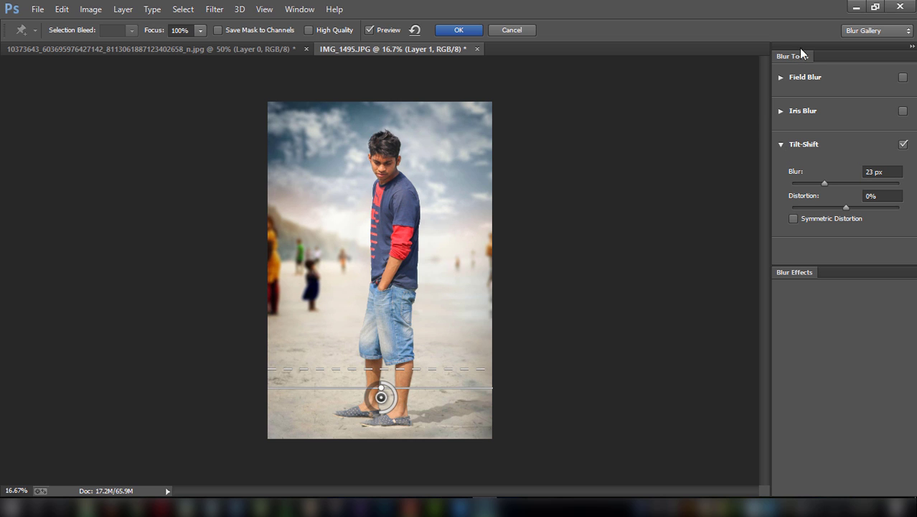
left_click(459, 30)
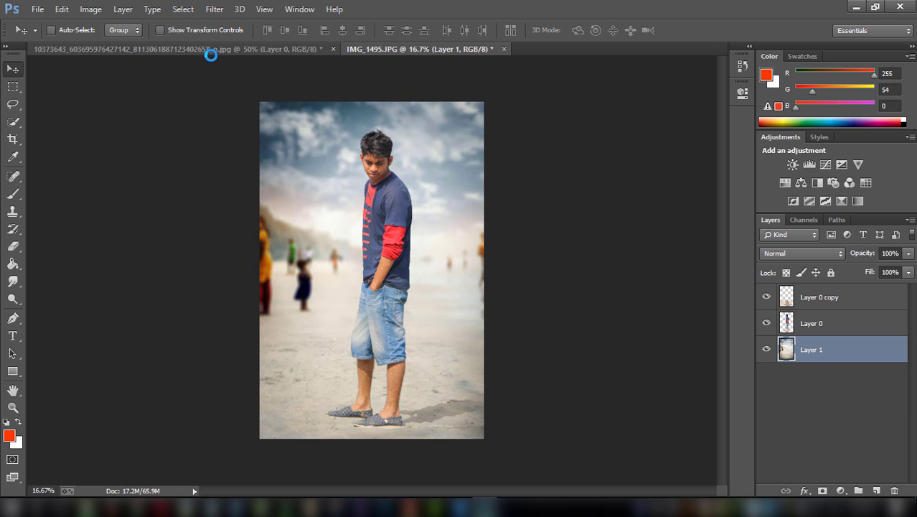
- Toggle Layer 1, Layer 0 and Layer 0 copy visibility to compare each layer's contribution
left_click(62, 9)
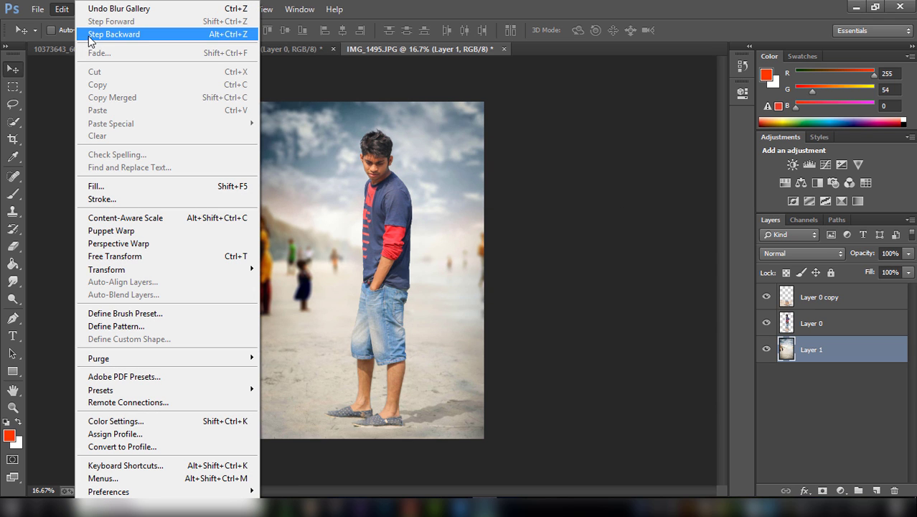
key("Escape")
left_click(767, 350)
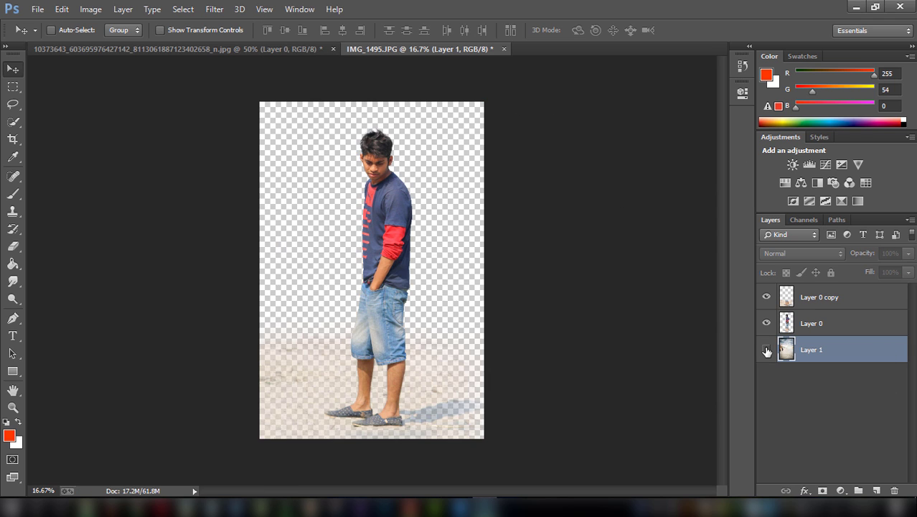
left_click(811, 323)
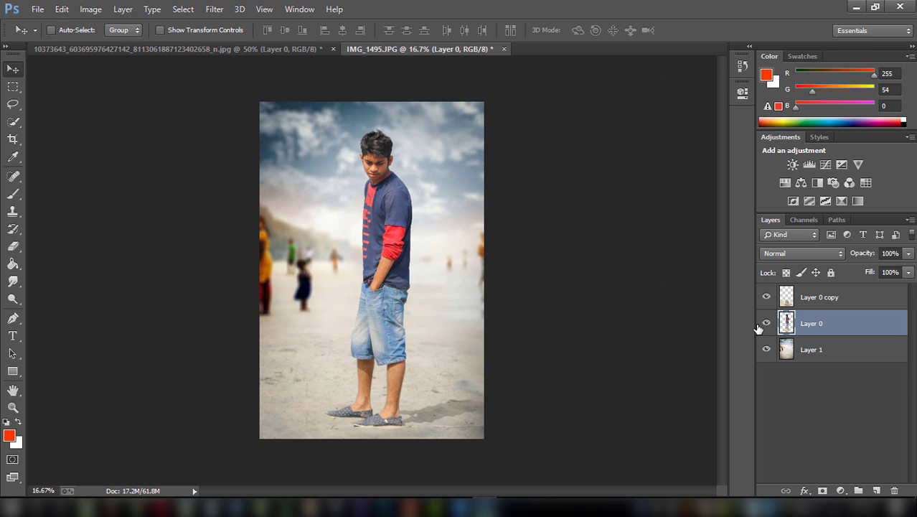
left_click(766, 323)
left_click(765, 297)
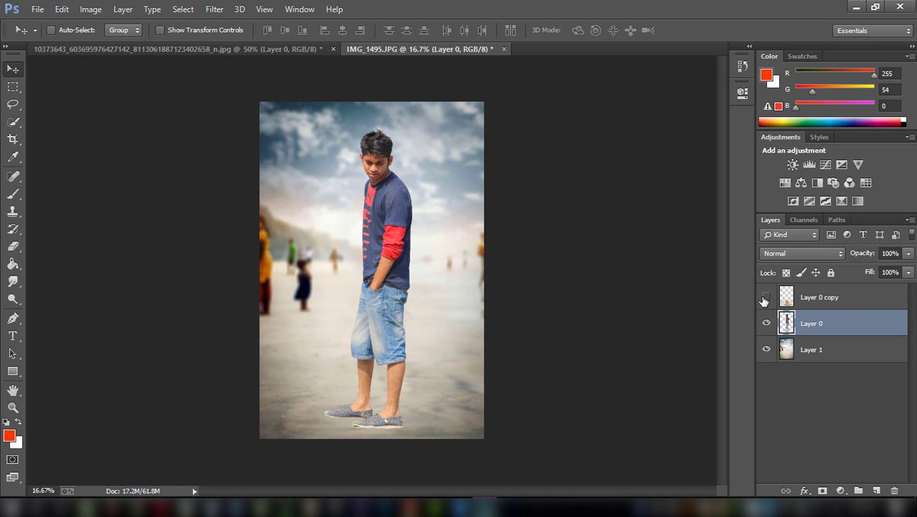
left_click(825, 305)
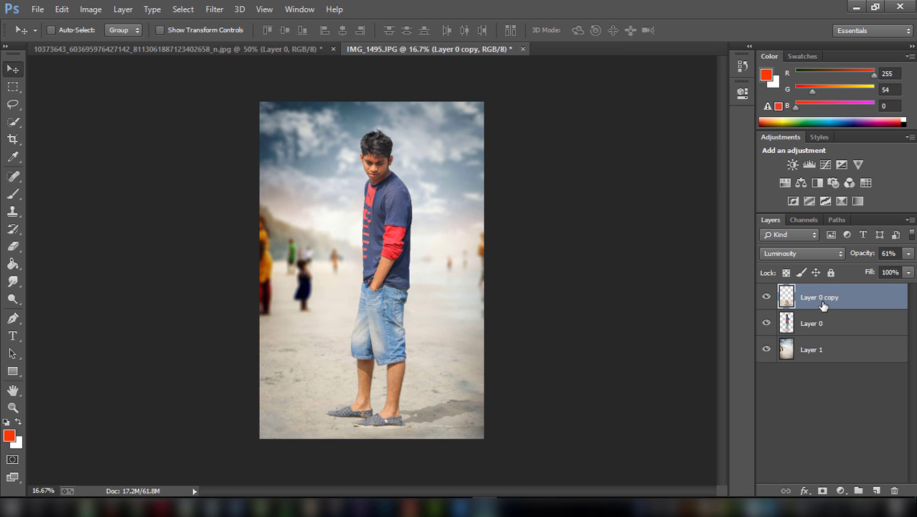
- Zoom in to inspect the man's edges, then fit the whole image back in view
key("ctrl+plus")
key("ctrl+plus")
key("ctrl+plus")
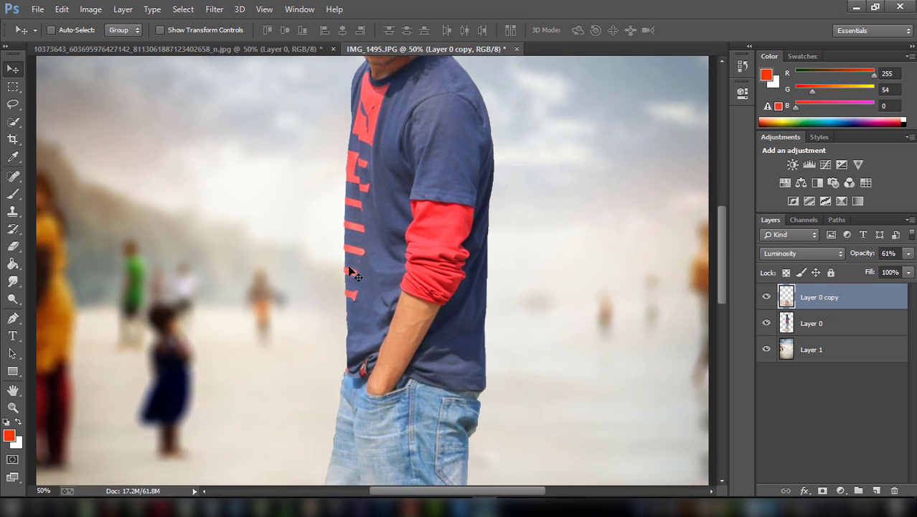
scroll(343, 302, "up", 3)
scroll(342, 301, "up", 2)
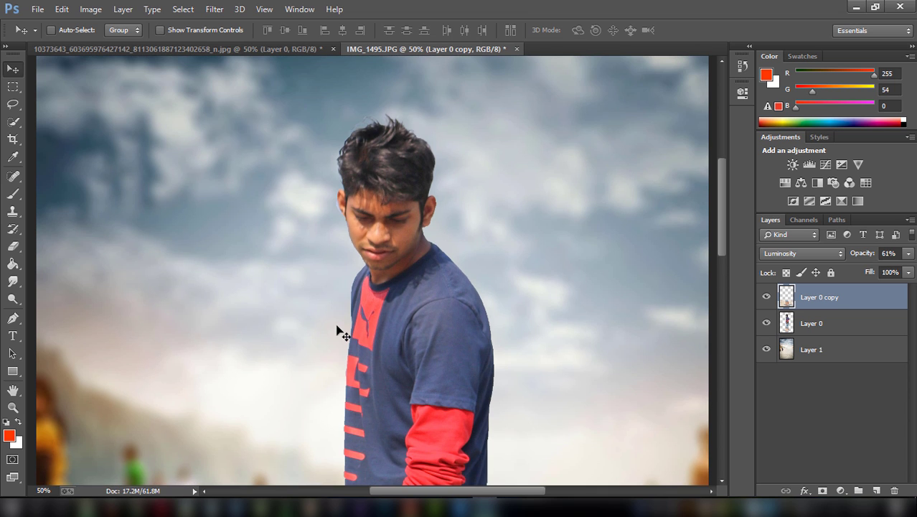
key("ctrl+minus")
key("ctrl+minus")
- Apply a crop frame over the merged composite
key("c")
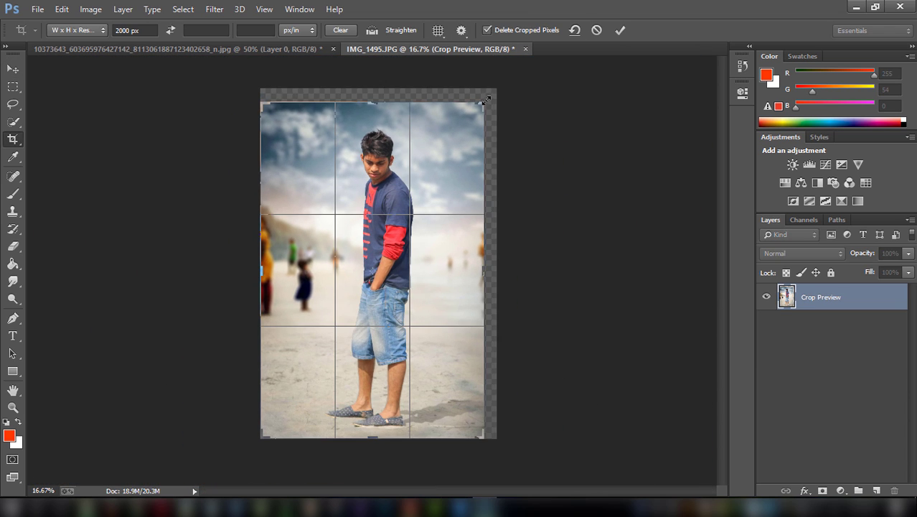
left_click(620, 30)
left_click(214, 10)
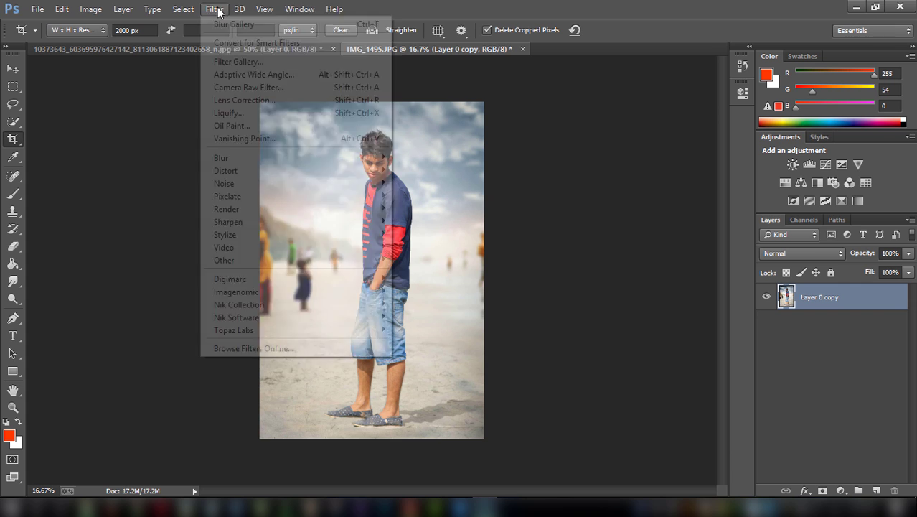
key("Escape")
- In Camera Raw, lift Blacks, reset Shadows, Contrast -22, Clarity +6 and Temperature -8
key("ctrl+shift+a")
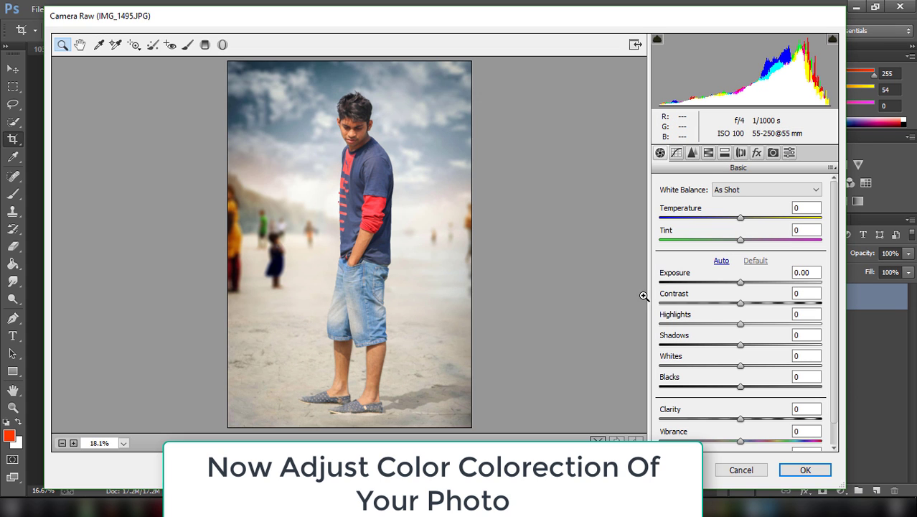
mouse_move(744, 390)
left_mouse_down()
mouse_move(764, 384)
mouse_move(747, 364)
mouse_move(736, 302)
mouse_move(723, 302)
left_mouse_up()
double_click(747, 343)
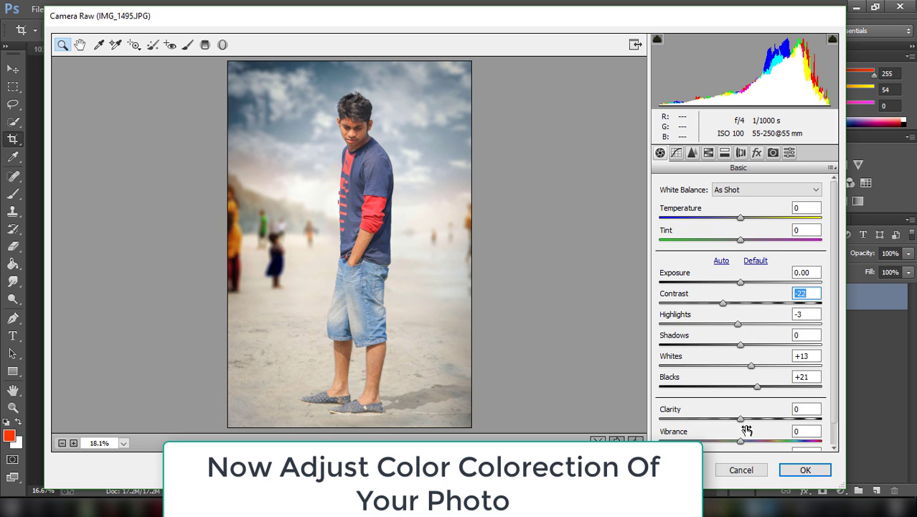
left_click_drag(742, 418, 743, 418)
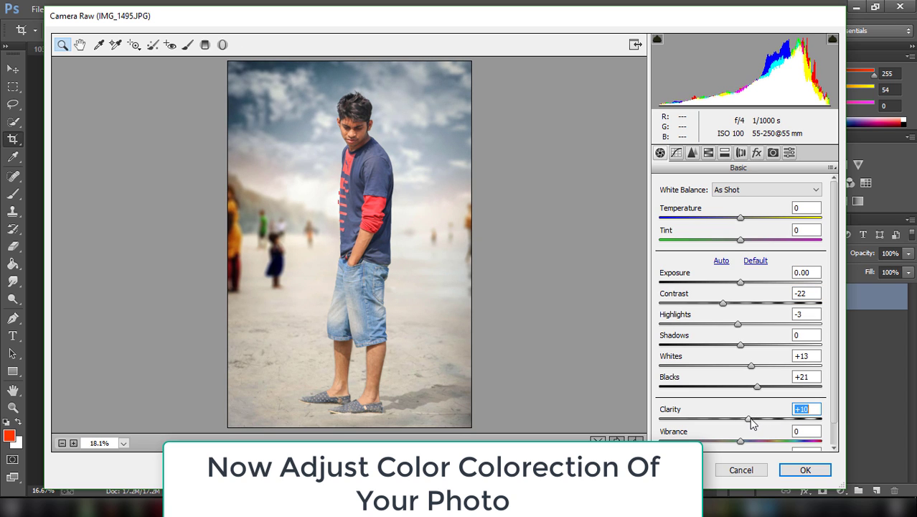
left_click(745, 417)
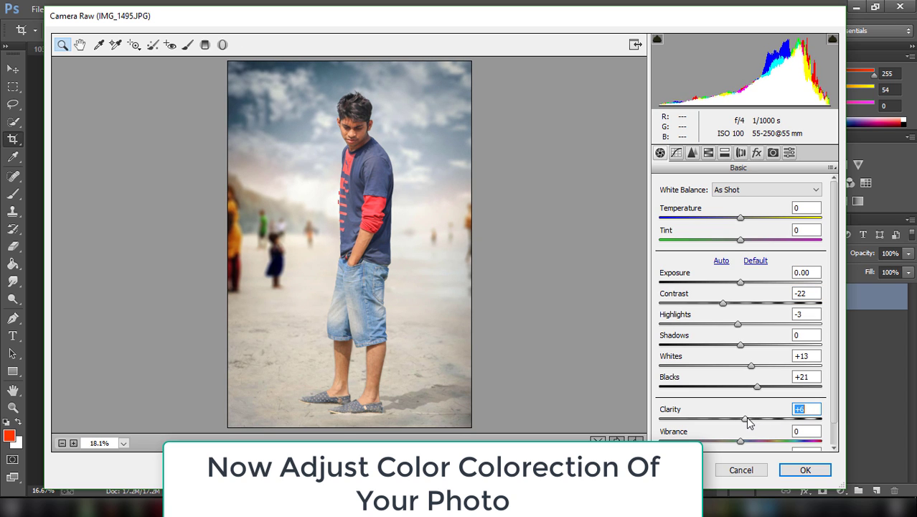
left_click(739, 219)
left_click_drag(739, 218, 737, 215)
- Increase the Camera Raw sharpening Amount to 14
left_click(692, 154)
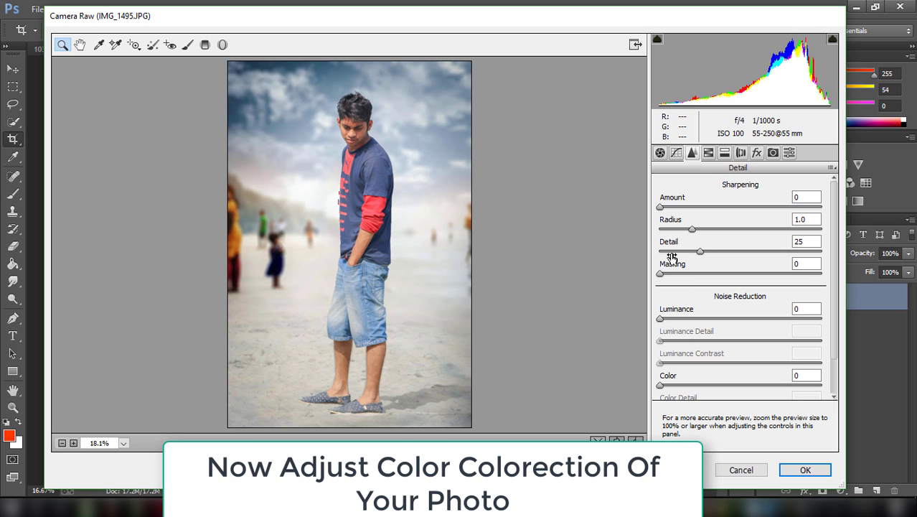
left_click(715, 206)
left_click_drag(715, 206, 725, 206)
- In HSL, brighten Oranges, darken Blues/Aquas, saturate Blues +53, Aquas +28, and shift blues toward cyan
left_click(709, 153)
left_click(745, 205)
left_click_drag(745, 270, 772, 272)
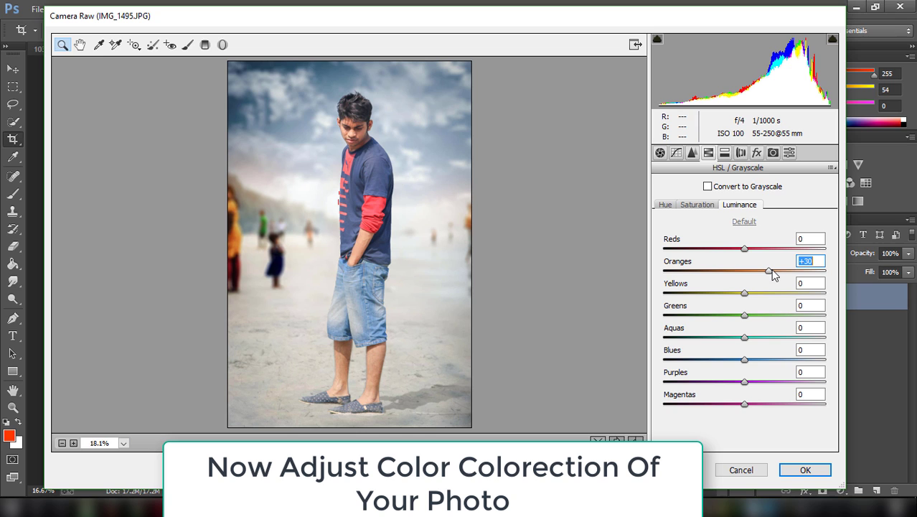
left_click(743, 361)
mouse_move(743, 364)
left_mouse_down()
mouse_move(731, 337)
mouse_move(798, 359)
mouse_move(763, 359)
mouse_move(789, 359)
left_mouse_up()
left_click(706, 206)
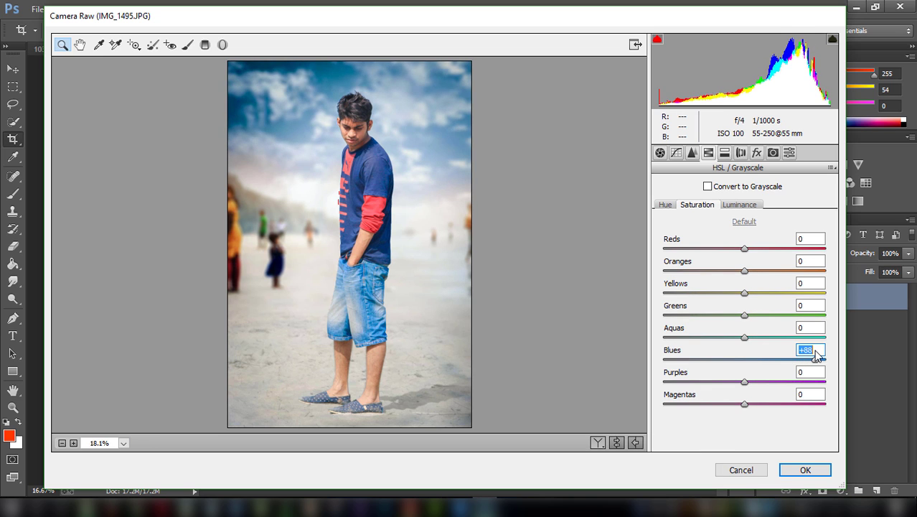
mouse_move(744, 337)
left_mouse_down()
mouse_move(767, 336)
mouse_move(714, 359)
mouse_move(721, 360)
left_mouse_up()
left_click(665, 206)
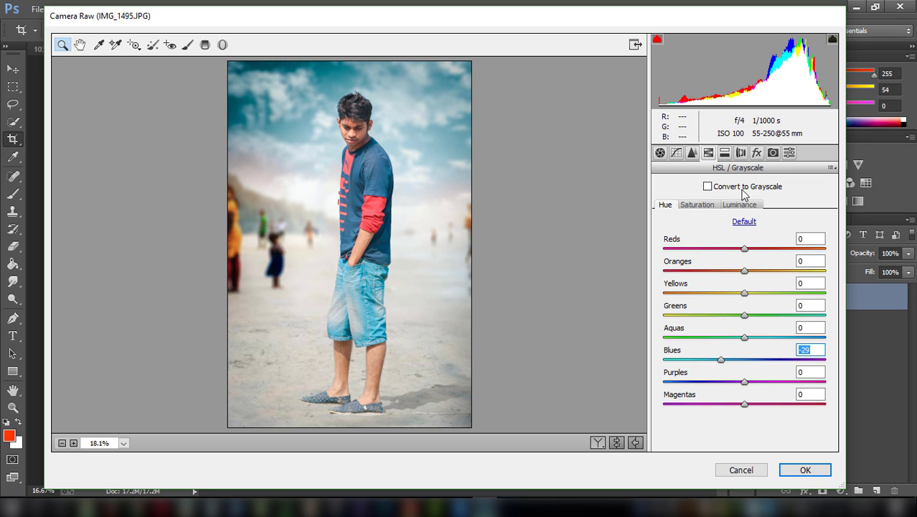
- Add a dark edge vignette and apply the Camera Raw grade
left_click(757, 153)
left_click_drag(743, 327, 734, 325)
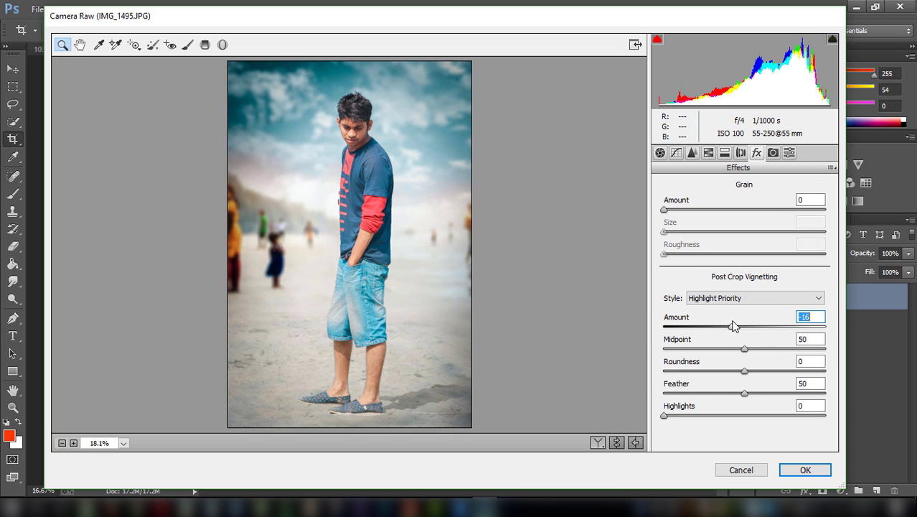
left_click(805, 469)
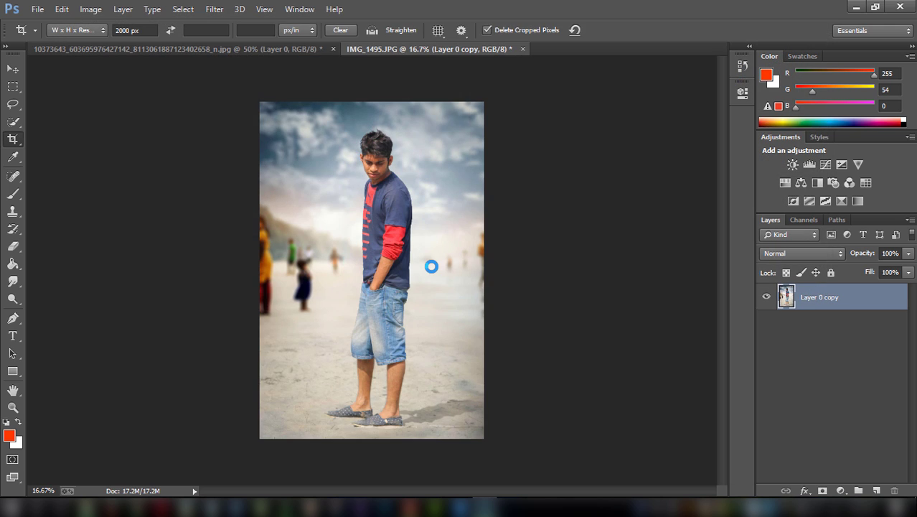